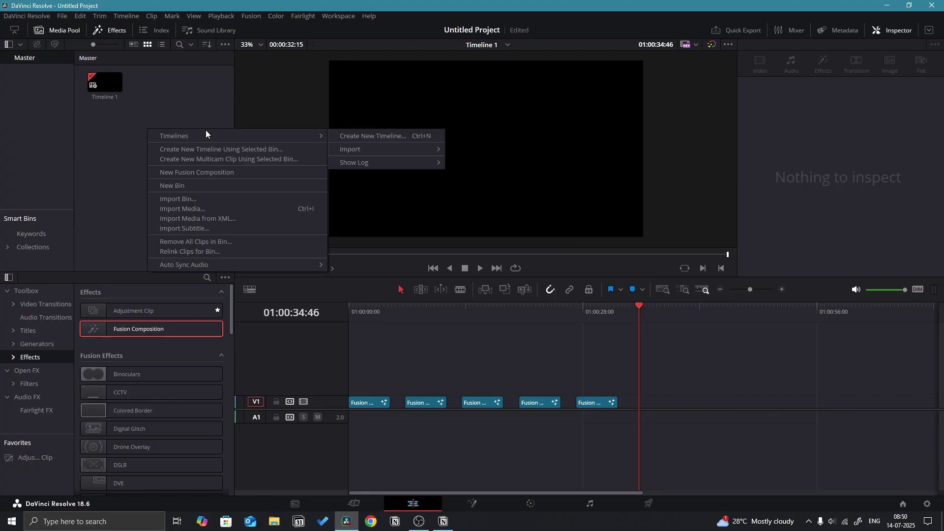
Step: Create a new timeline with a 60 fps frame rate
{"action": "left_click", "coordinate": [366, 136]}
{"action": "left_click", "coordinate": [370, 307]}
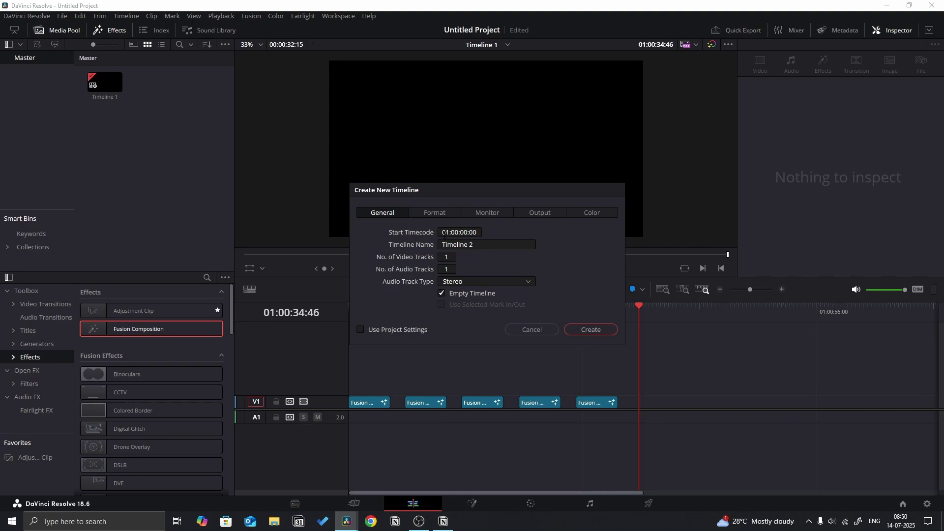
{"action": "left_click", "coordinate": [447, 215]}
{"action": "left_click", "coordinate": [456, 306]}
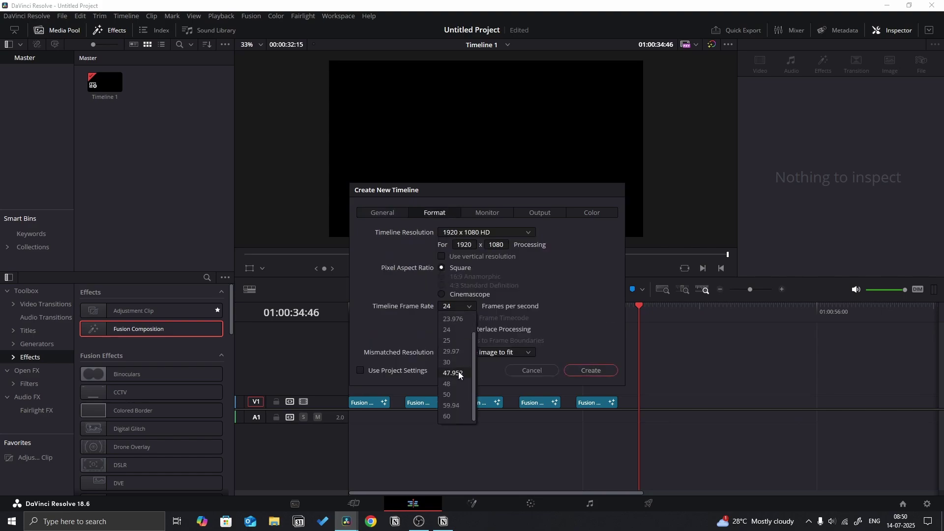
{"action": "left_click", "coordinate": [448, 416]}
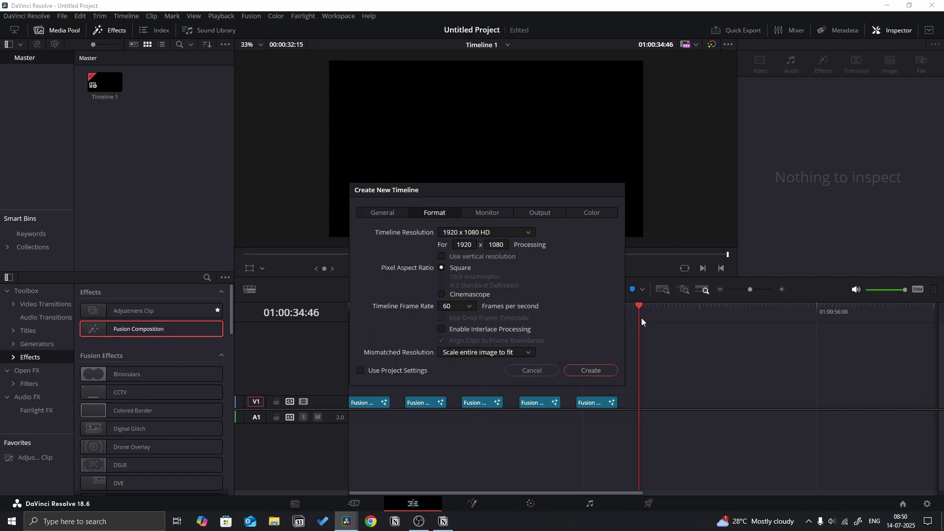
{"action": "left_click", "coordinate": [600, 368]}
Step: Place a Fusion Composition at the start of track V1 and open it in the Fusion page
{"action": "left_click_drag", "start_coordinate": [211, 329], "coordinate": [364, 408]}
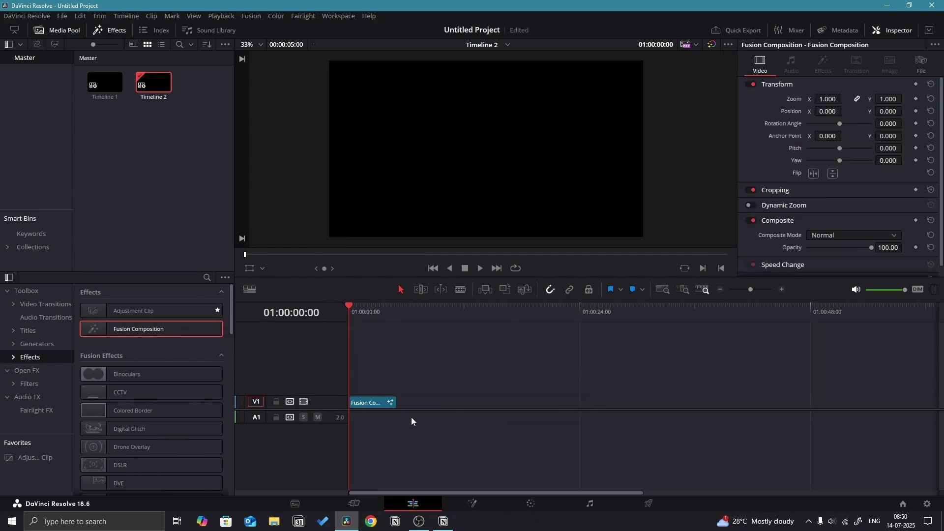
{"action": "right_click", "coordinate": [367, 403]}
{"action": "left_click", "coordinate": [417, 337]}
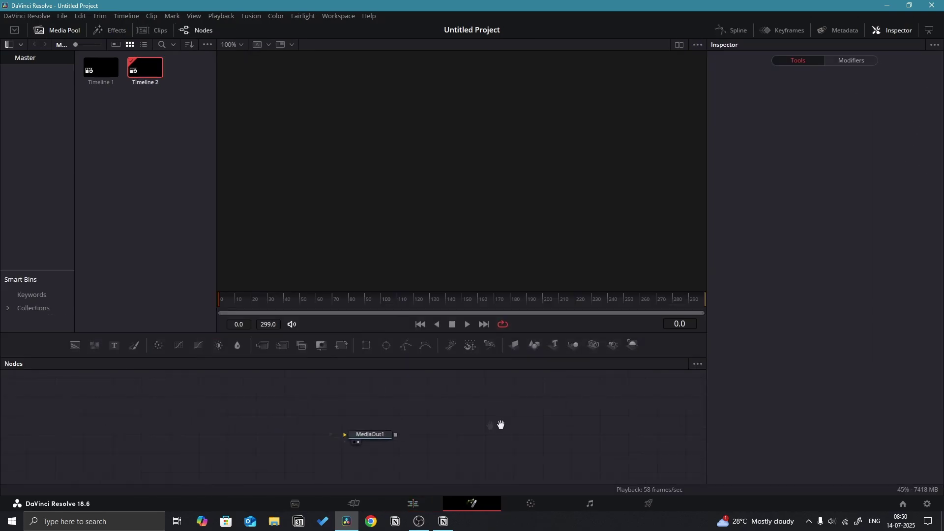
Step: Connect a Background node to MediaOut1 and merge a Text node over the background
{"action": "left_click_drag", "start_coordinate": [124, 364], "coordinate": [546, 436]}
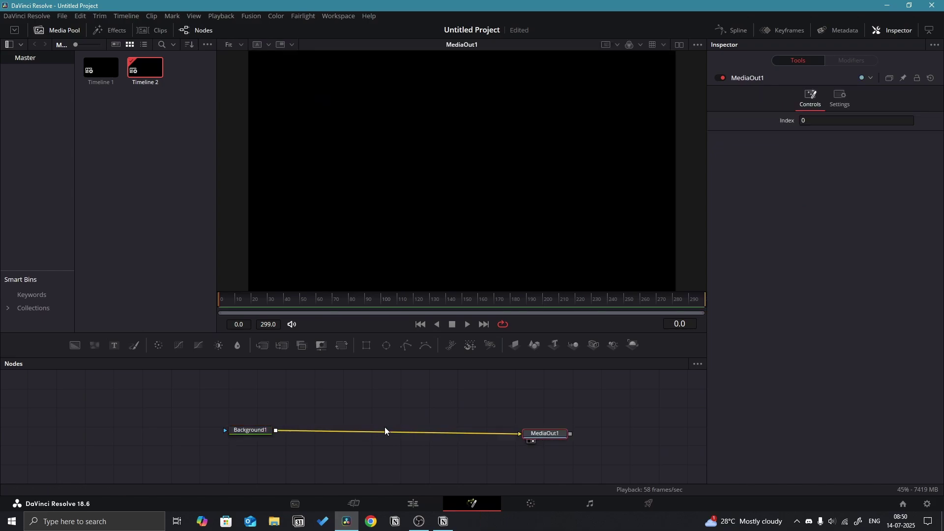
{"action": "left_click_drag", "start_coordinate": [250, 430], "coordinate": [208, 435]}
{"action": "left_click_drag", "start_coordinate": [114, 345], "coordinate": [233, 437]}
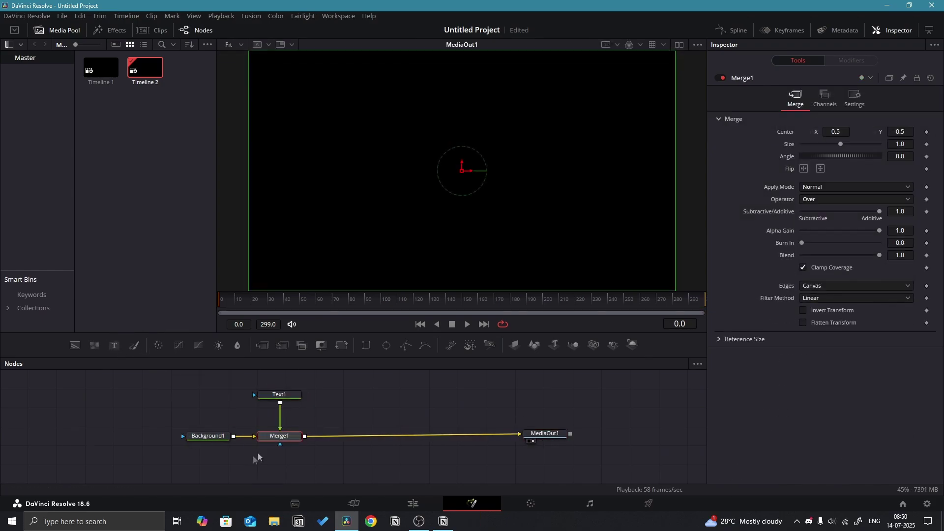
Step: Set the Text1 node's content to "Video Editing" in the Montserrat font
{"action": "left_click", "coordinate": [285, 395]}
{"action": "type", "text": "Video Editing"}
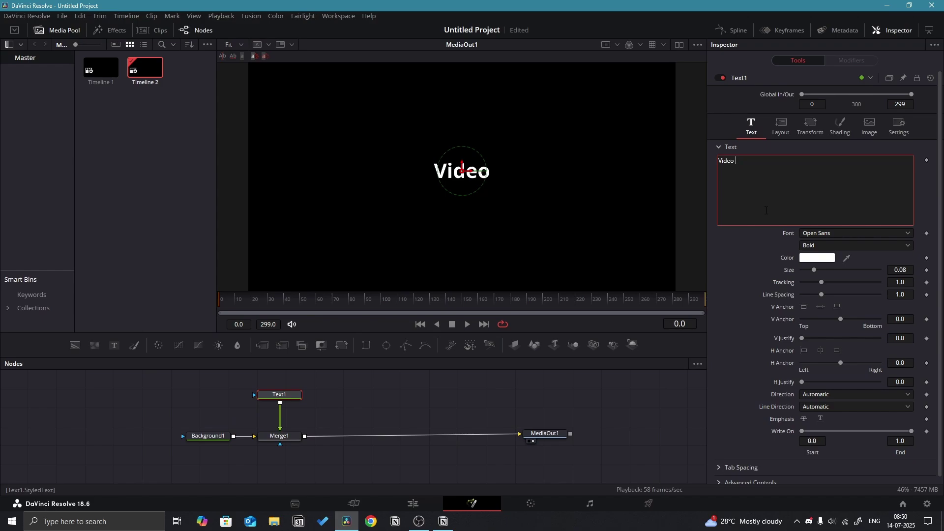
{"action": "left_click", "coordinate": [818, 233]}
{"action": "left_click", "coordinate": [818, 246]}
{"action": "left_click", "coordinate": [524, 404]}
{"action": "scroll", "coordinate": [494, 191], "scroll_direction": "down", "scroll_amount": 1}
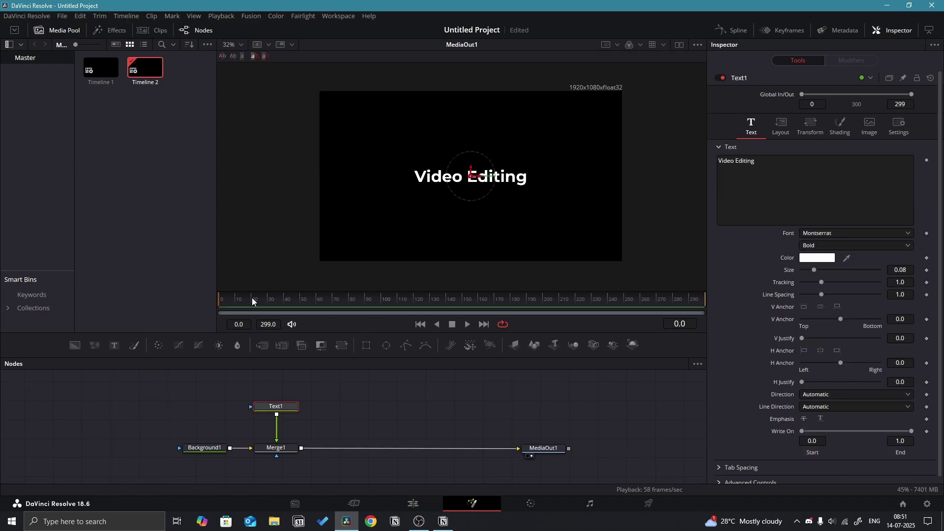
Step: Go to frame 20 and add a Follower modifier to Text1's styled text
{"action": "left_click", "coordinate": [251, 298]}
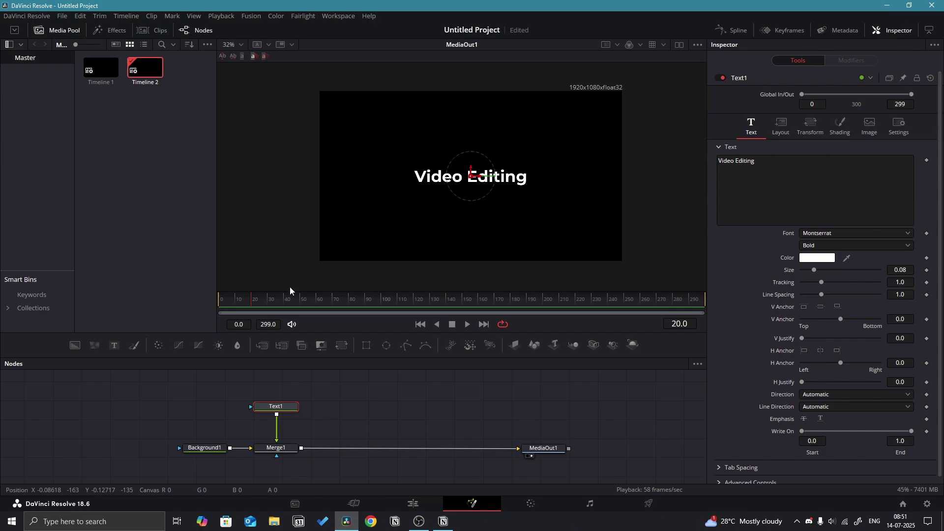
{"action": "right_click", "coordinate": [810, 195]}
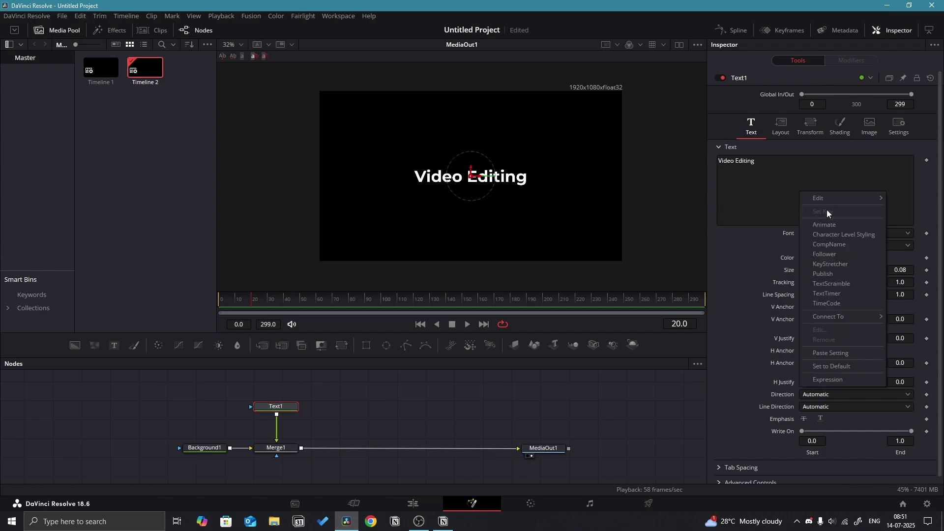
{"action": "left_click", "coordinate": [838, 255]}
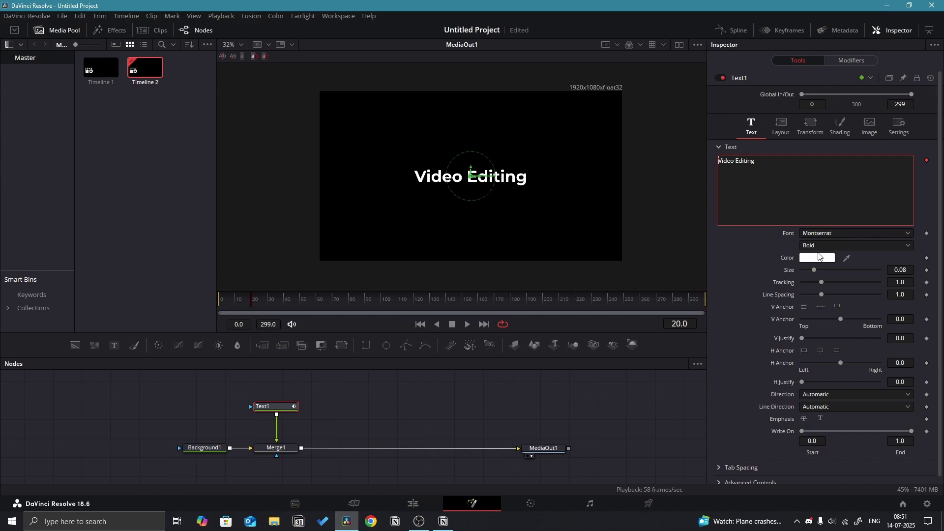
Step: Add keyframes at frame 20 for the Follower's shading opacity and position offset
{"action": "left_click", "coordinate": [858, 64]}
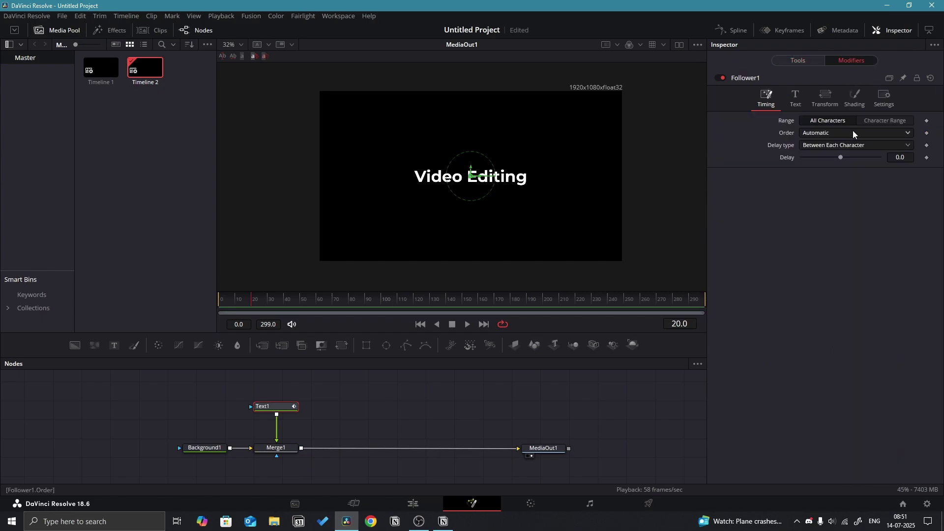
{"action": "left_click", "coordinate": [857, 101]}
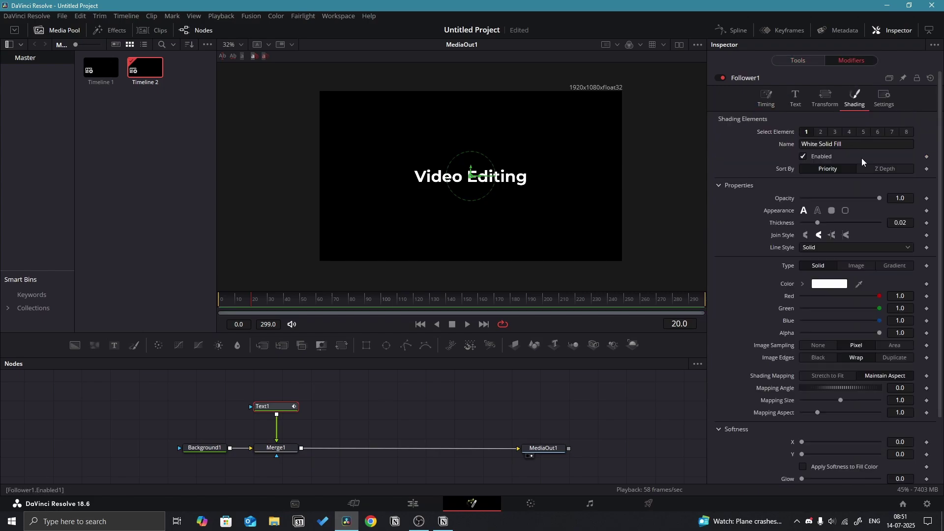
{"action": "left_click", "coordinate": [927, 198]}
{"action": "scroll", "coordinate": [836, 246], "scroll_direction": "down", "scroll_amount": 3}
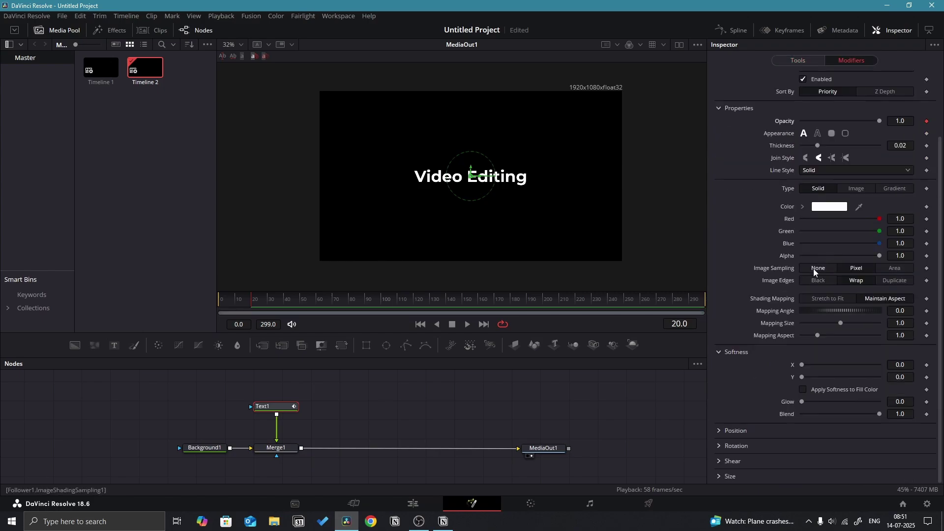
{"action": "left_click", "coordinate": [719, 431]}
{"action": "scroll", "coordinate": [771, 435], "scroll_direction": "down", "scroll_amount": 2}
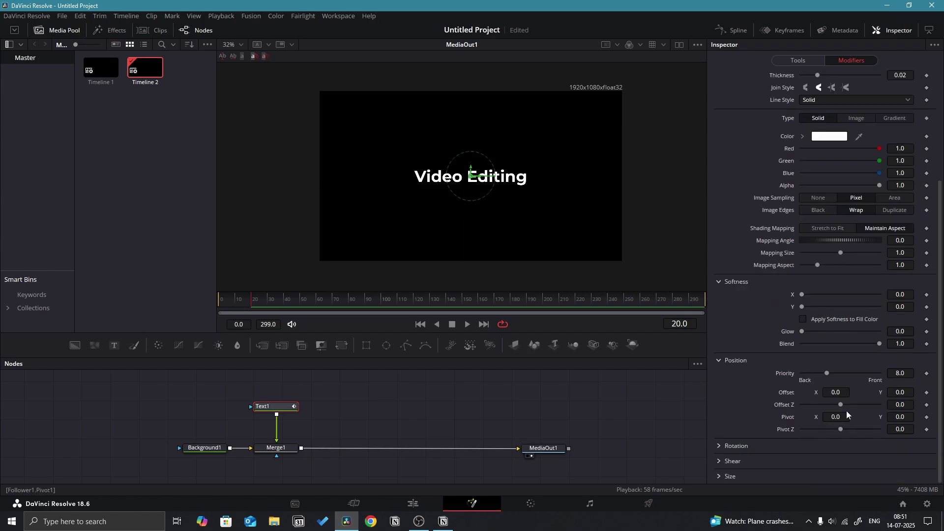
{"action": "left_click", "coordinate": [926, 393]}
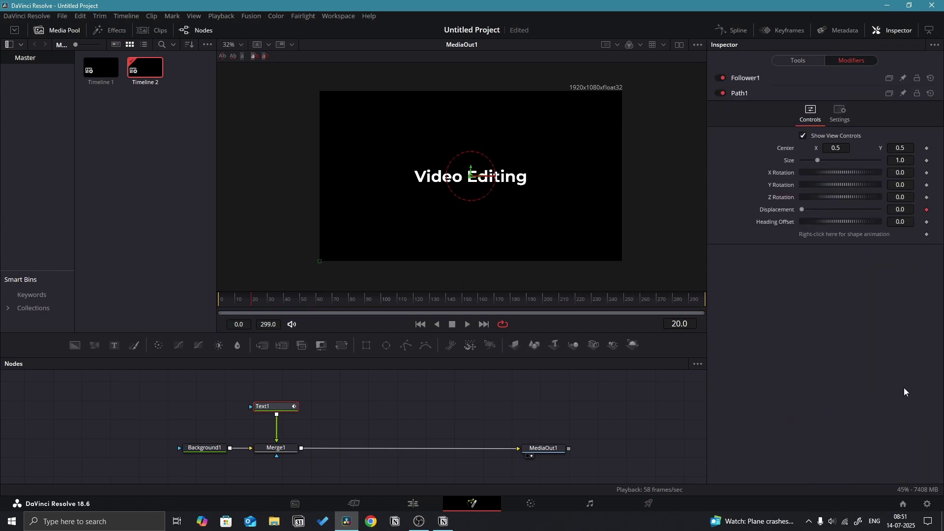
Step: At frame 0, set the Follower's shading offset Y to -0.59 and its opacity to 0
{"action": "left_click", "coordinate": [831, 78]}
{"action": "left_click_drag", "start_coordinate": [246, 301], "coordinate": [219, 302]}
{"action": "scroll", "coordinate": [812, 365], "scroll_direction": "down", "scroll_amount": 3}
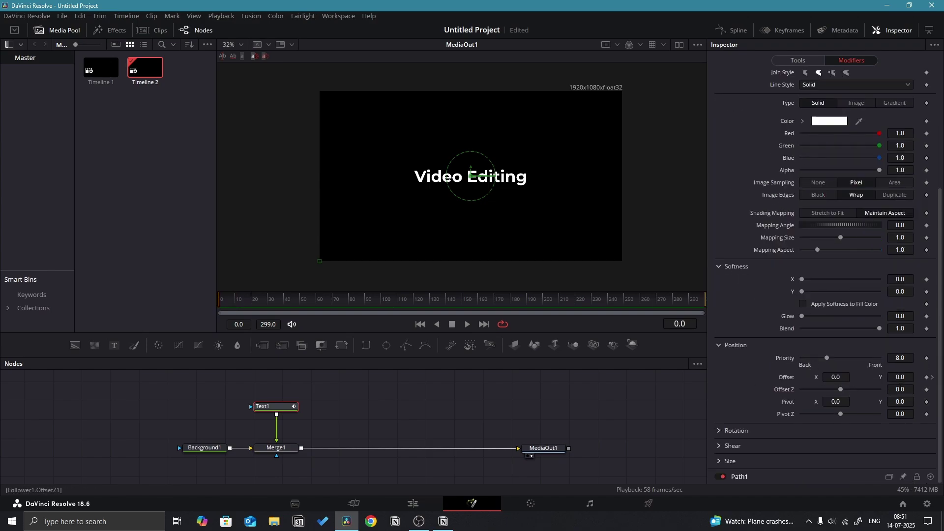
{"action": "left_click_drag", "start_coordinate": [900, 377], "coordinate": [873, 377]}
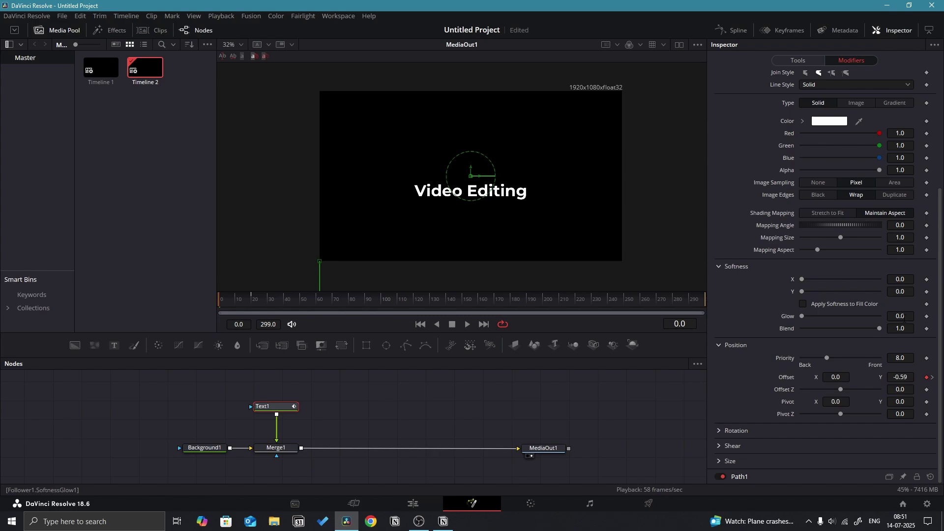
{"action": "scroll", "coordinate": [903, 320], "scroll_direction": "up", "scroll_amount": 4}
{"action": "left_click_drag", "start_coordinate": [880, 199], "coordinate": [793, 198]}
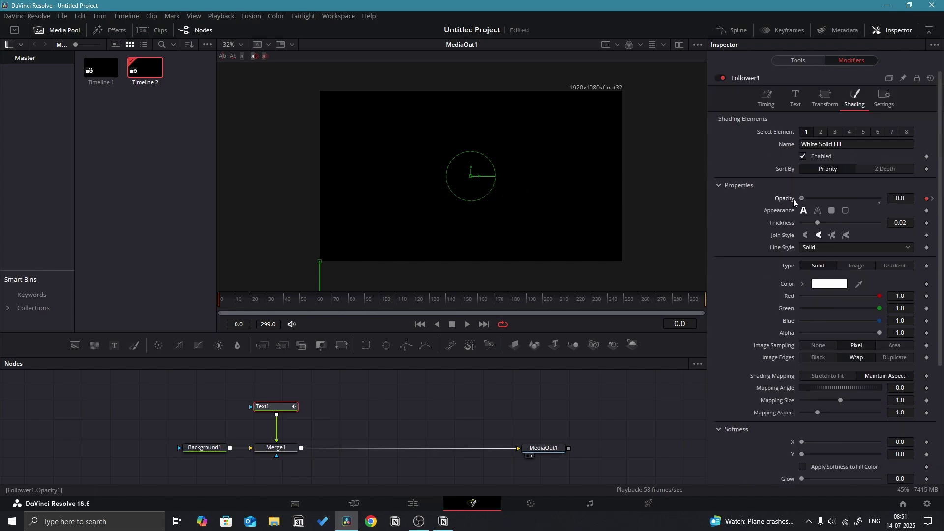
Step: Set the Follower's timing order to Left to Right with a delay of 2.0 between each character
{"action": "left_click", "coordinate": [769, 106]}
{"action": "left_click", "coordinate": [822, 137]}
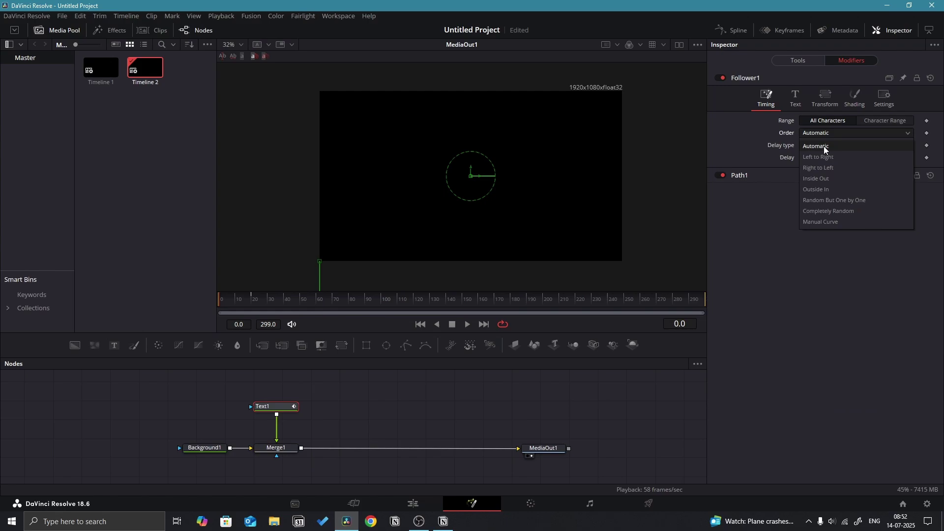
{"action": "left_click", "coordinate": [824, 156]}
{"action": "left_click", "coordinate": [904, 158]}
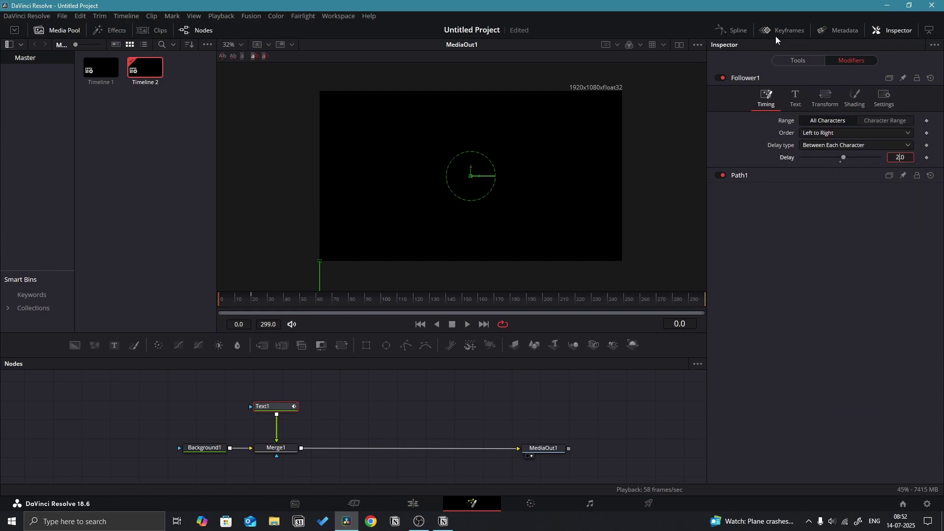
Step: Enable motion blur on Text1 with quality 5 and a shutter angle of 360
{"action": "left_click", "coordinate": [797, 60]}
{"action": "left_click", "coordinate": [908, 129]}
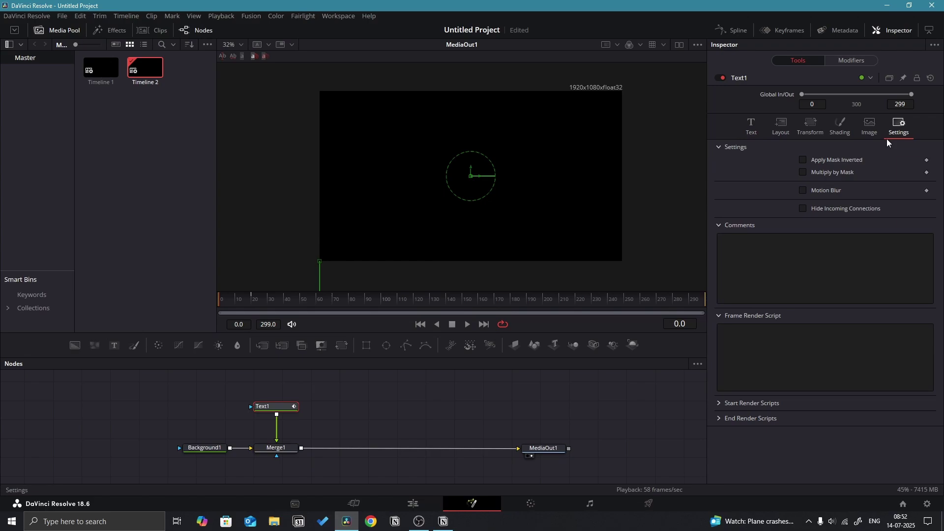
{"action": "left_click", "coordinate": [803, 190]}
{"action": "left_click_drag", "start_coordinate": [818, 203], "coordinate": [867, 215]}
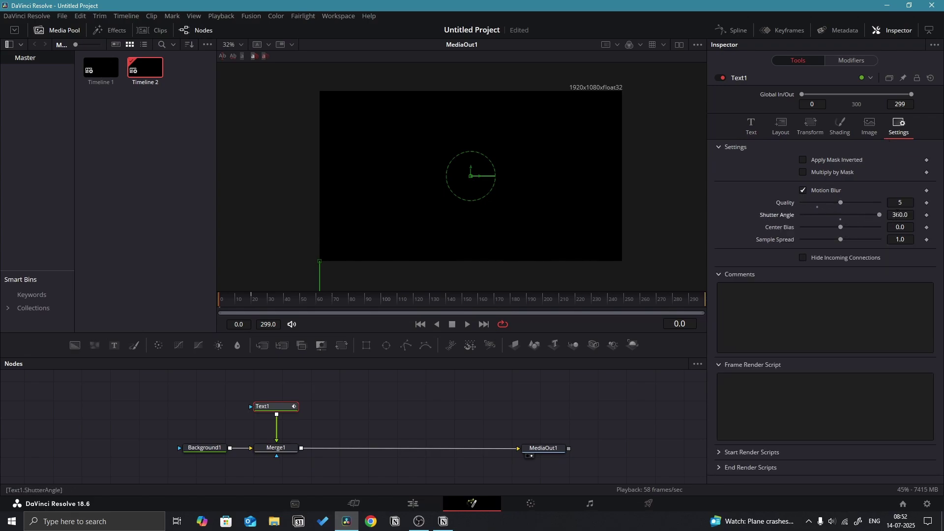
Step: Apply Out Cubic easing to Text1's opacity and displacement splines, and play back the animation
{"action": "left_click", "coordinate": [753, 127]}
{"action": "left_click", "coordinate": [735, 31]}
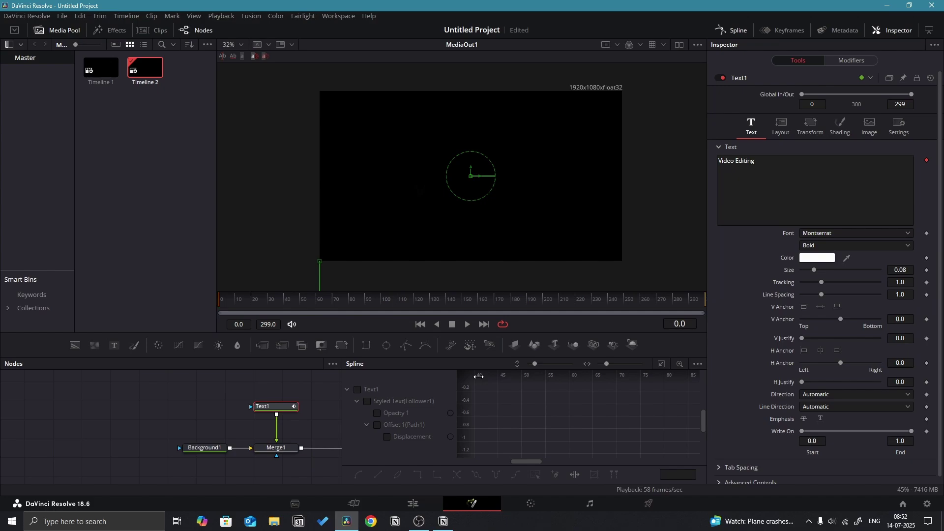
{"action": "left_click", "coordinate": [357, 389]}
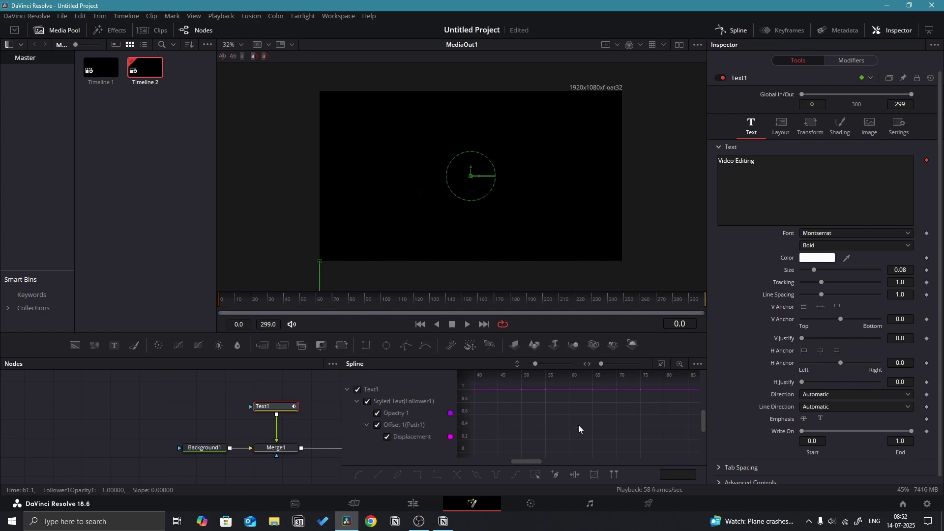
{"action": "left_click", "coordinate": [662, 364]}
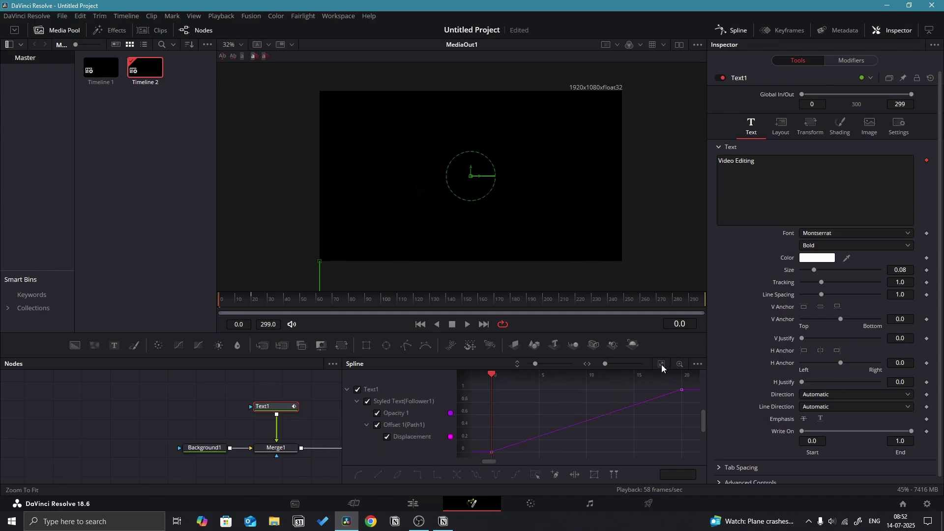
{"action": "right_click", "coordinate": [645, 431]}
{"action": "mouse_move", "coordinate": [675, 293]}
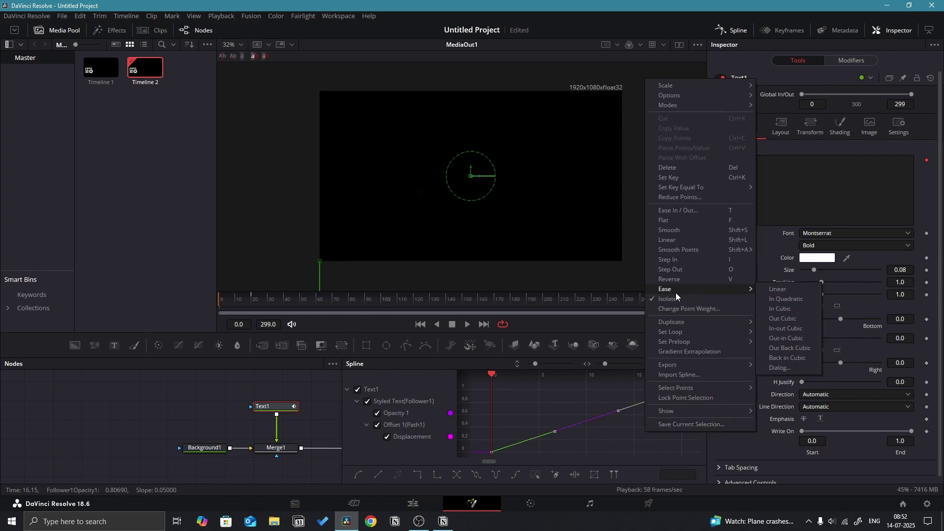
{"action": "left_click", "coordinate": [764, 319]}
{"action": "left_click", "coordinate": [735, 30]}
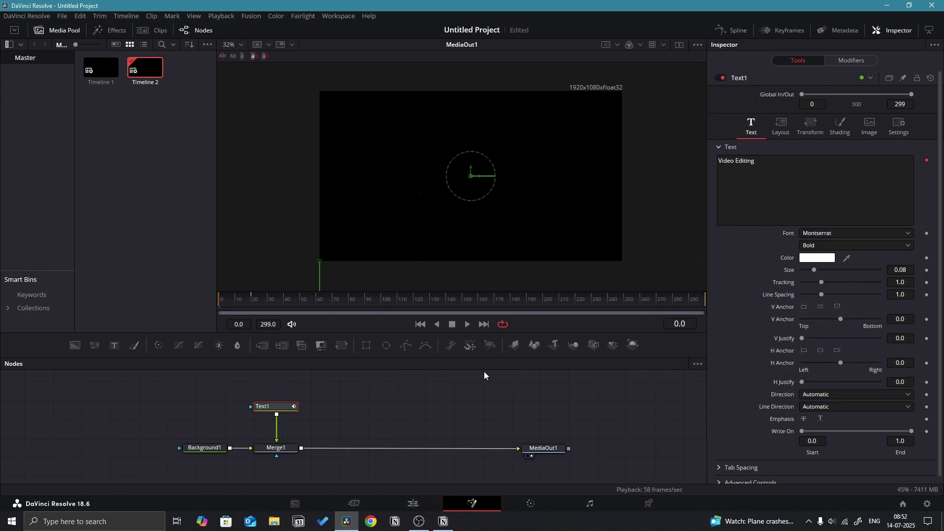
{"action": "key", "text": "space"}
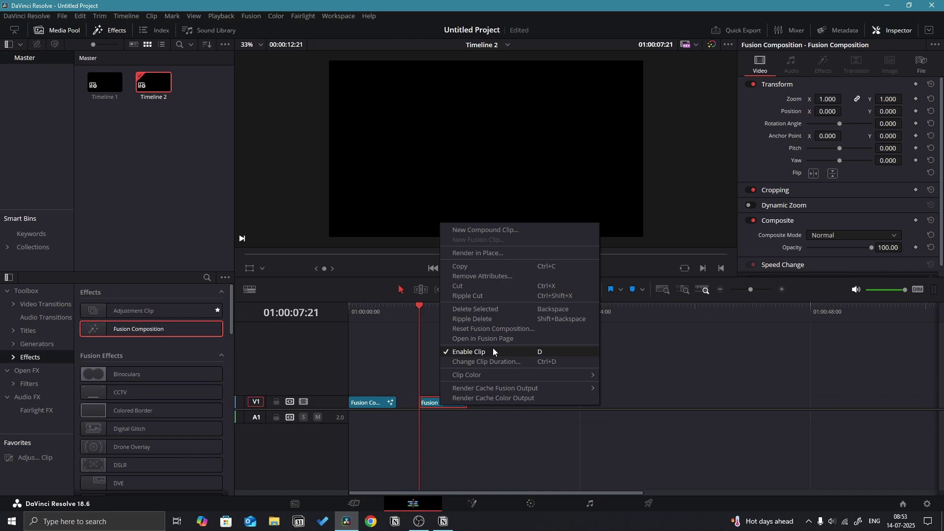
Step: Open the second Fusion composition in the Fusion page and build Background and Text nodes merged into MediaOut1
{"action": "left_click", "coordinate": [492, 339]}
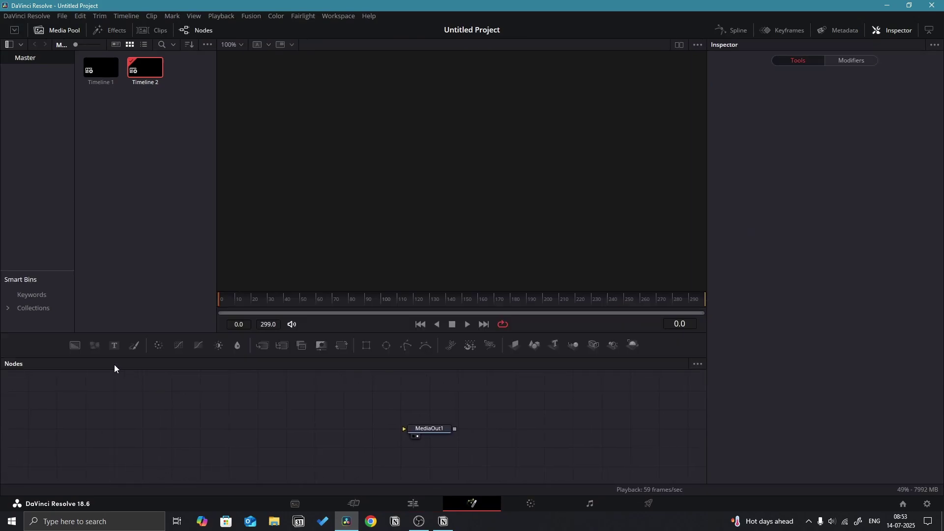
{"action": "left_click_drag", "start_coordinate": [75, 345], "coordinate": [408, 429]}
{"action": "left_click_drag", "start_coordinate": [430, 432], "coordinate": [535, 465]}
{"action": "left_click_drag", "start_coordinate": [298, 407], "coordinate": [296, 403]}
{"action": "left_click_drag", "start_coordinate": [296, 402], "coordinate": [216, 451]}
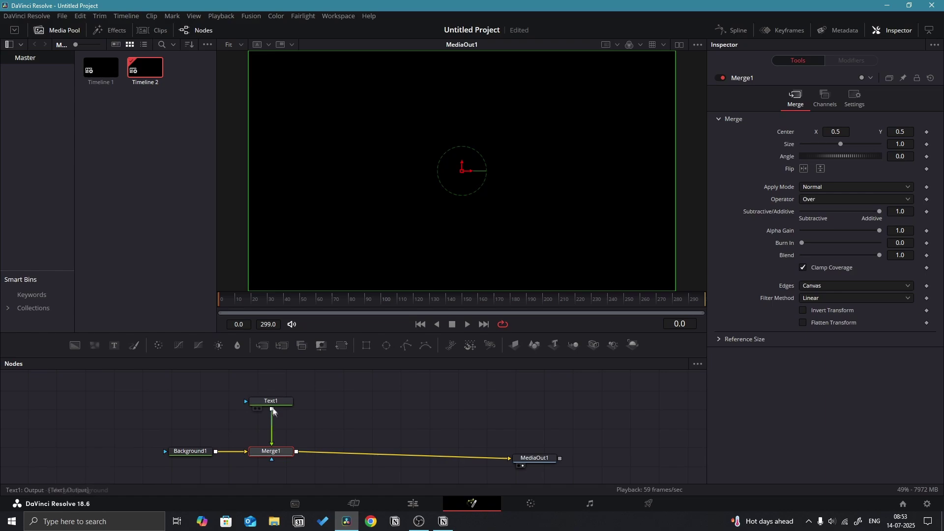
Step: Set the second composition's text to "Video Editing" and its font to Montserrat
{"action": "left_click", "coordinate": [272, 400]}
{"action": "left_click", "coordinate": [773, 200]}
{"action": "type", "text": "Video Editing"}
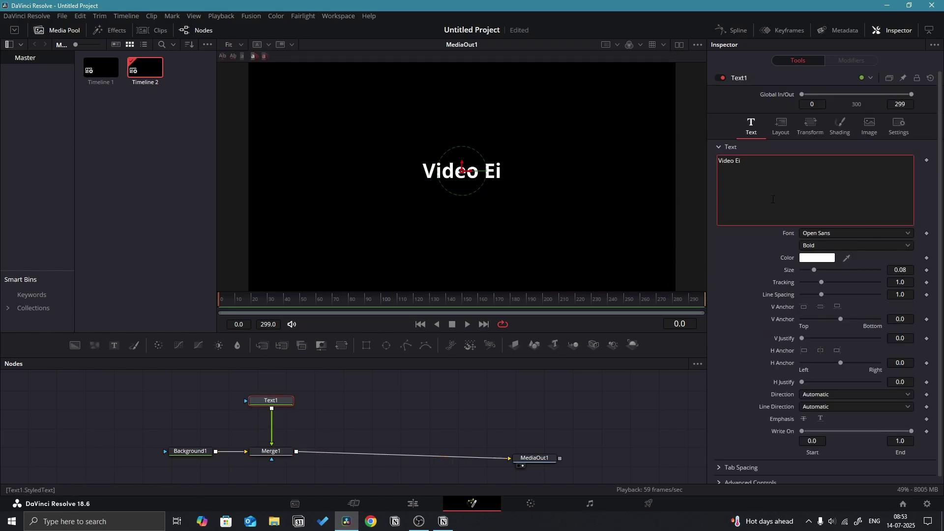
{"action": "left_click", "coordinate": [842, 233]}
{"action": "left_click", "coordinate": [825, 257]}
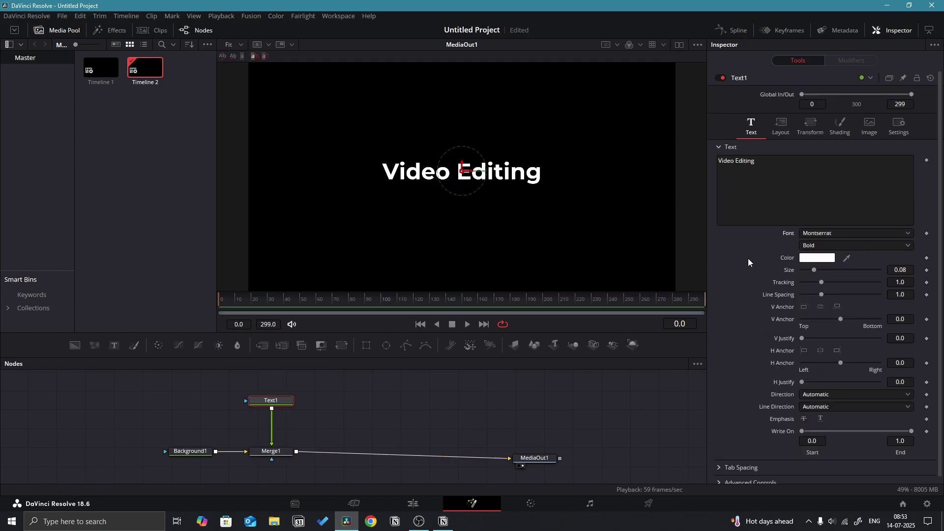
{"action": "left_click", "coordinate": [473, 405]}
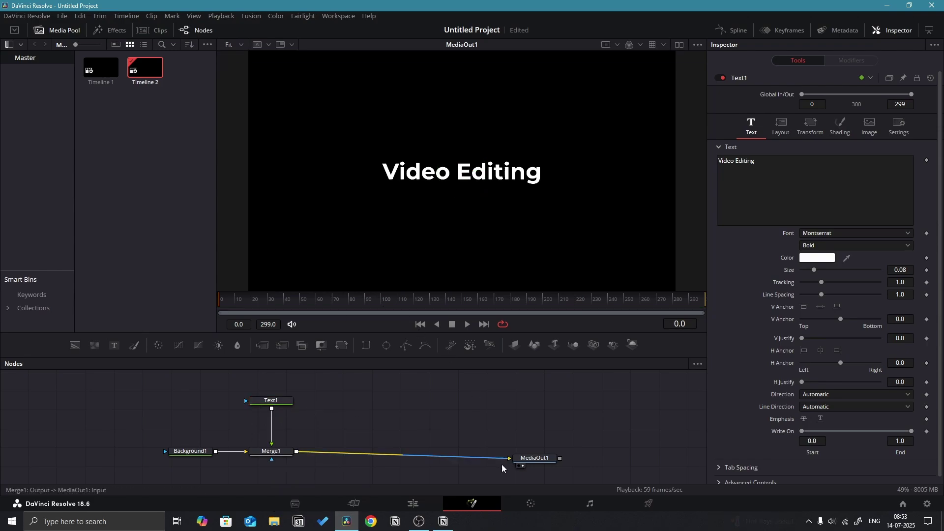
Step: Move MediaOut1 farther from Merge1 and lower Text1's shading opacity to about 0.2
{"action": "left_click_drag", "start_coordinate": [535, 458], "coordinate": [591, 454]}
{"action": "left_click", "coordinate": [266, 401]}
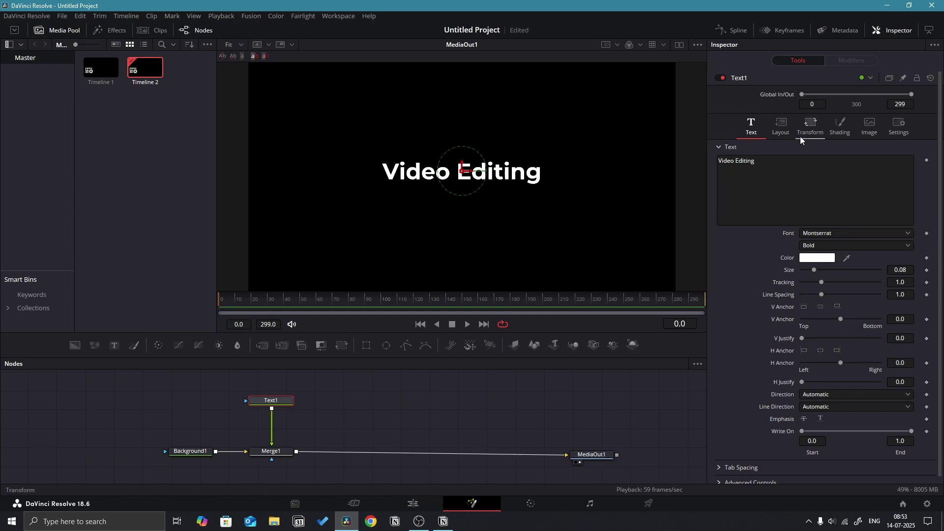
{"action": "left_click", "coordinate": [835, 130]}
{"action": "left_click_drag", "start_coordinate": [878, 226], "coordinate": [816, 226]}
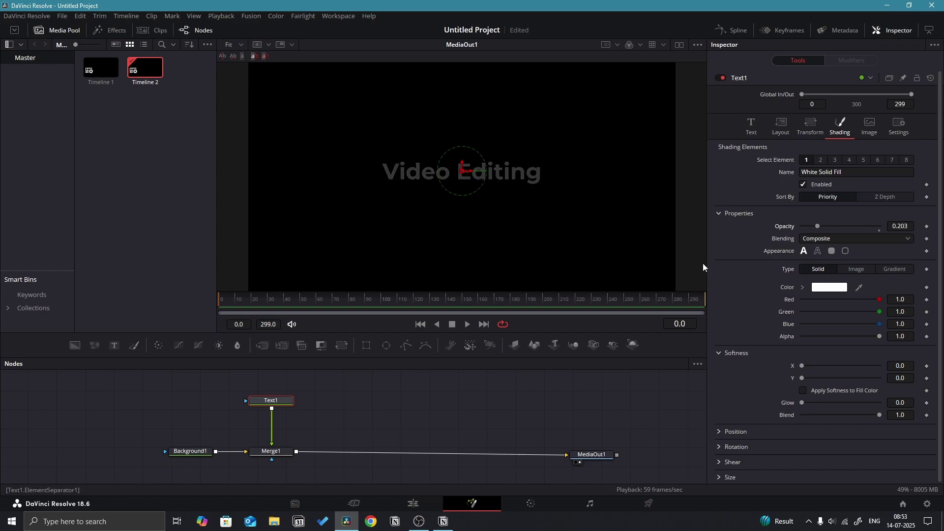
Step: Merge a second Text node between Merge1 and MediaOut1 and set its text to "Video"
{"action": "left_click_drag", "start_coordinate": [114, 345], "coordinate": [297, 451]}
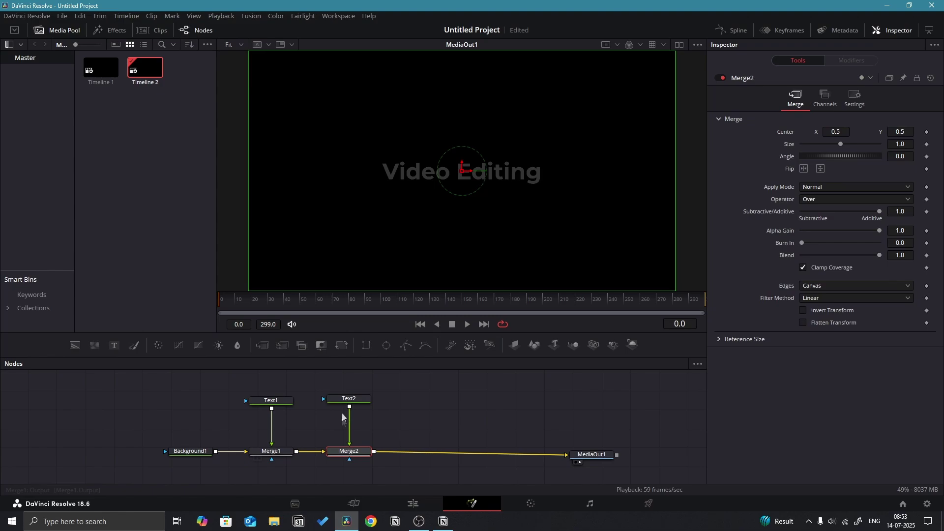
{"action": "left_click", "coordinate": [367, 398]}
{"action": "left_click", "coordinate": [782, 206]}
{"action": "type", "text": "Video"}
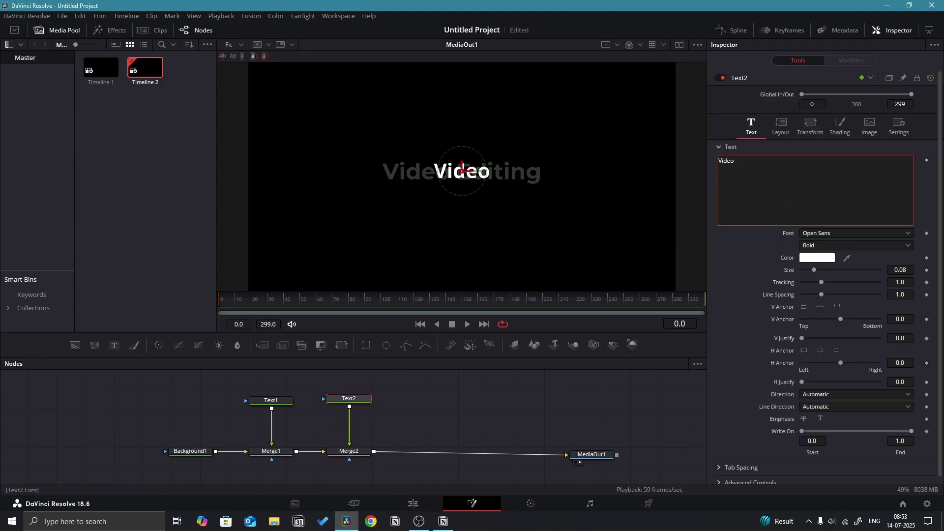
Step: Set Text2's font to Montserrat and align it over the word "Video" in the dimmed title
{"action": "left_click", "coordinate": [812, 234]}
{"action": "left_click", "coordinate": [817, 246]}
{"action": "scroll", "coordinate": [406, 187], "scroll_direction": "up", "scroll_amount": 4}
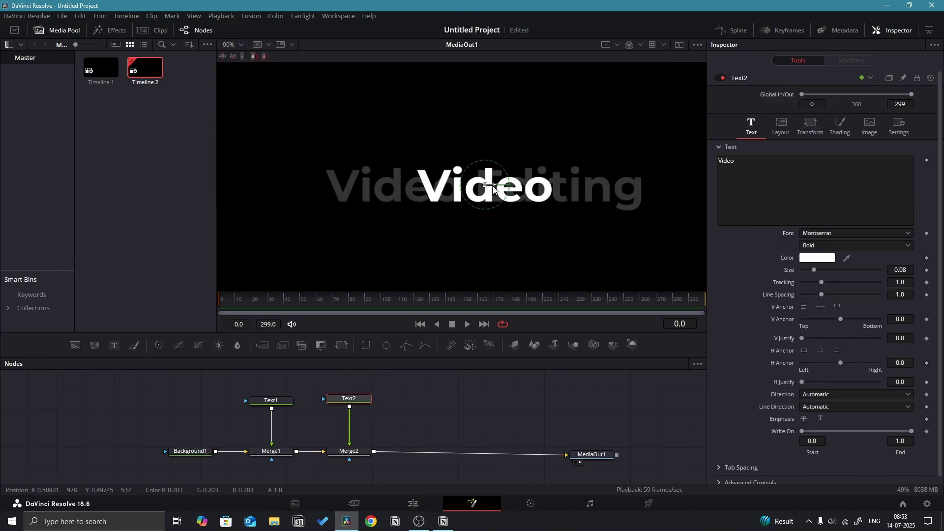
{"action": "scroll", "coordinate": [406, 188], "scroll_direction": "down", "scroll_amount": 4}
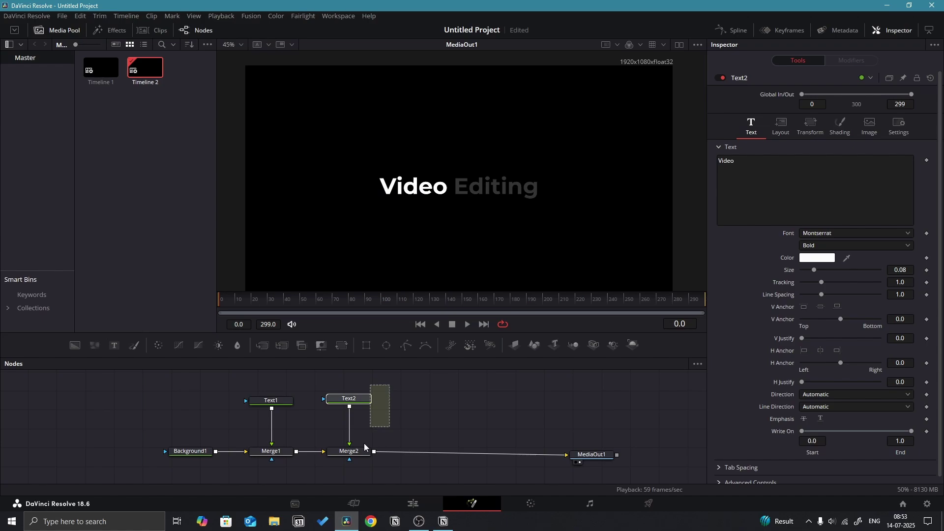
Step: Duplicate Text2 and Merge2 after Merge2 in the node chain and set the copied text to "Editing"
{"action": "left_click", "coordinate": [356, 453], "text": "ctrl"}
{"action": "key", "text": "ctrl+c"}
{"action": "key", "text": "ctrl+v"}
{"action": "left_click_drag", "start_coordinate": [355, 455], "coordinate": [436, 458]}
{"action": "left_click", "coordinate": [434, 390]}
{"action": "double_click", "coordinate": [799, 181]}
{"action": "type", "text": "Editing"}
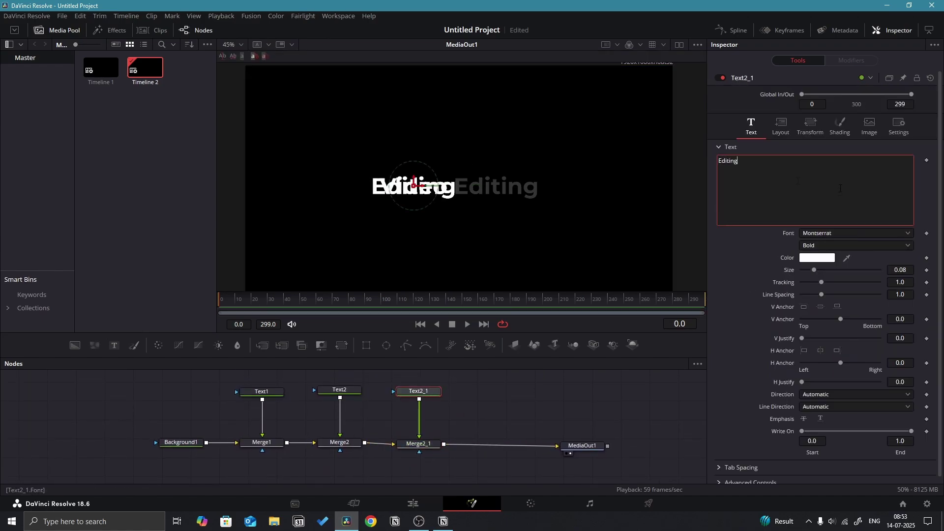
Step: Align the "Editing" text over the dimmed title's second word, then delete Text1 and Merge1
{"action": "scroll", "coordinate": [397, 169], "scroll_direction": "up", "scroll_amount": 4}
{"action": "left_click_drag", "start_coordinate": [436, 203], "coordinate": [598, 205]}
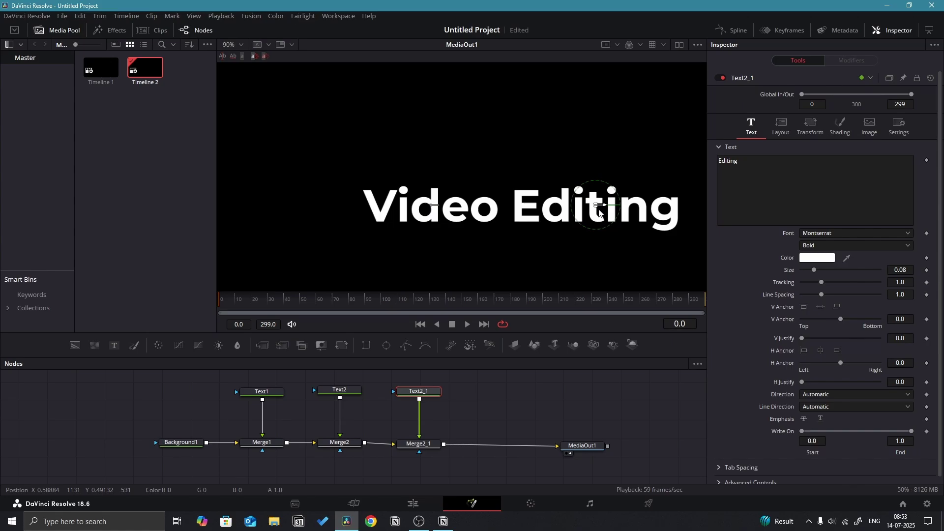
{"action": "scroll", "coordinate": [474, 172], "scroll_direction": "down", "scroll_amount": 4}
{"action": "left_click_drag", "start_coordinate": [300, 381], "coordinate": [274, 450]}
{"action": "key", "text": "Delete"}
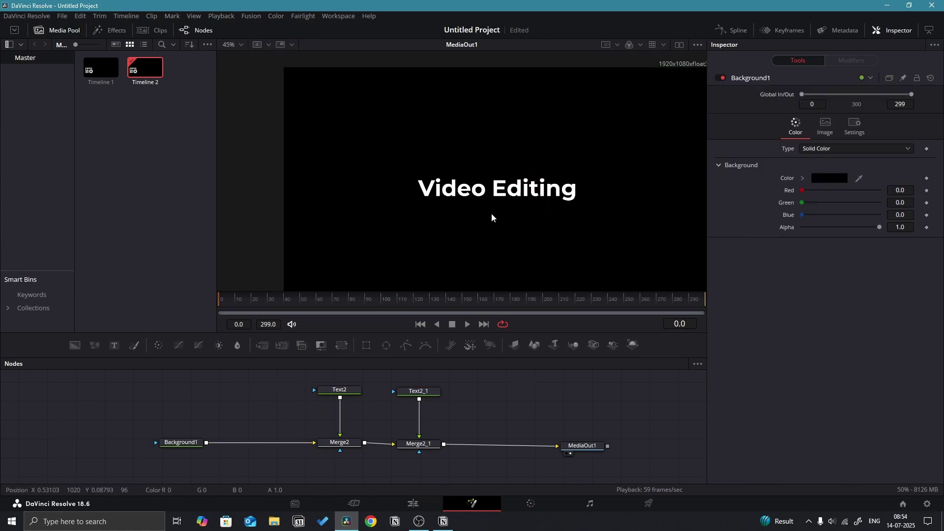
Step: Add keyframes at frame 20 for Text2's layout center, Z rotation and text size
{"action": "left_click", "coordinate": [339, 391]}
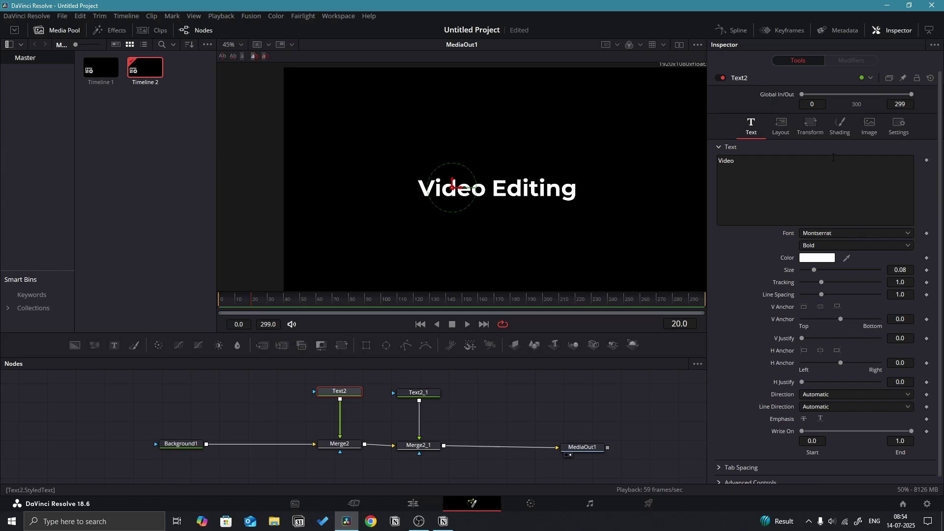
{"action": "left_click", "coordinate": [781, 126]}
{"action": "left_click", "coordinate": [927, 172]}
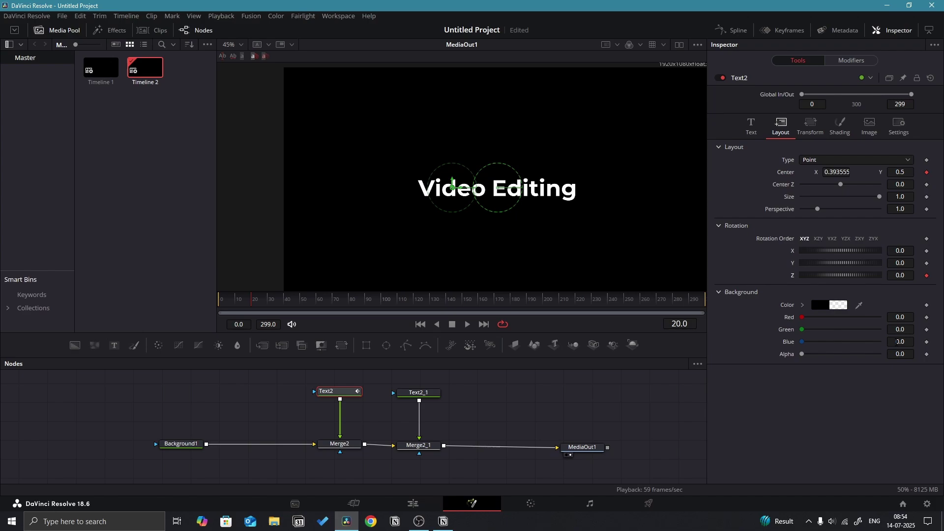
{"action": "left_click", "coordinate": [751, 126]}
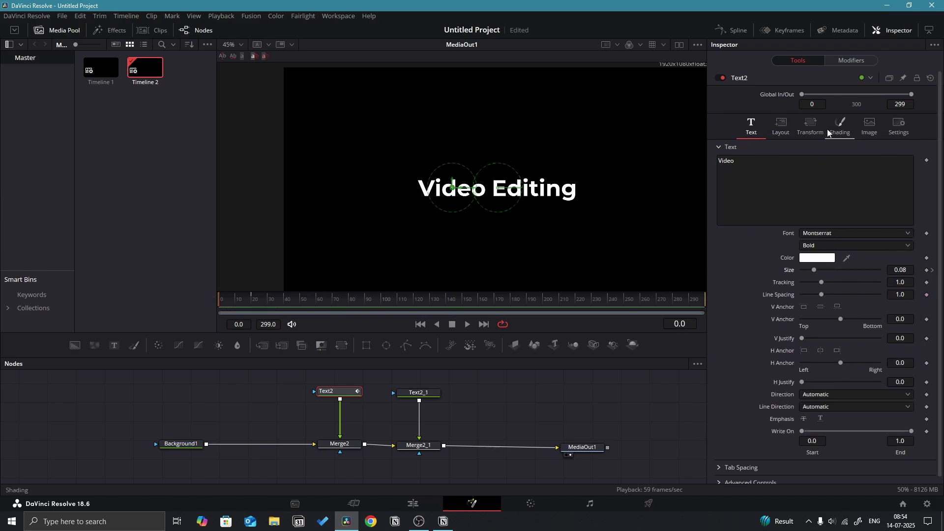
Step: At frame 0, set Text2's center to X 0.306556, Y 0.368, tilt its Z rotation and reduce its size to 0.0612
{"action": "left_click", "coordinate": [781, 126]}
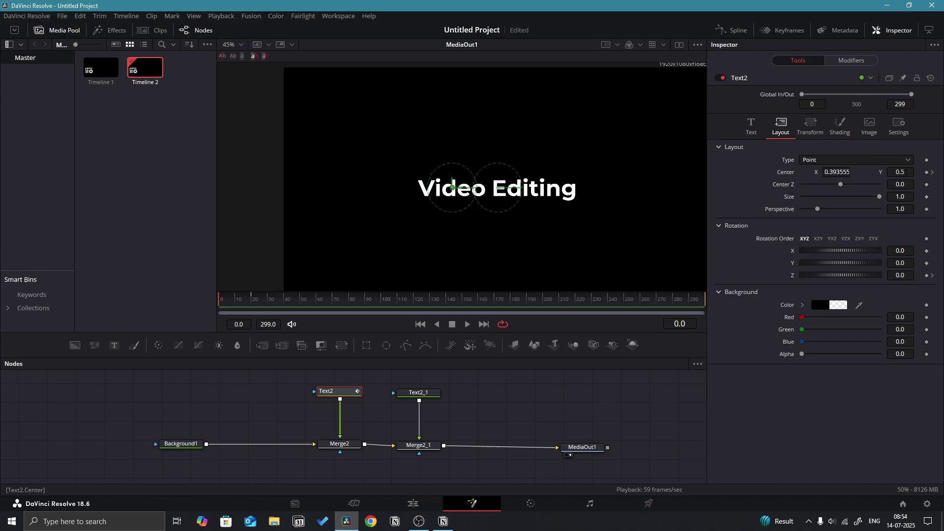
{"action": "left_click_drag", "start_coordinate": [906, 172], "coordinate": [794, 172]}
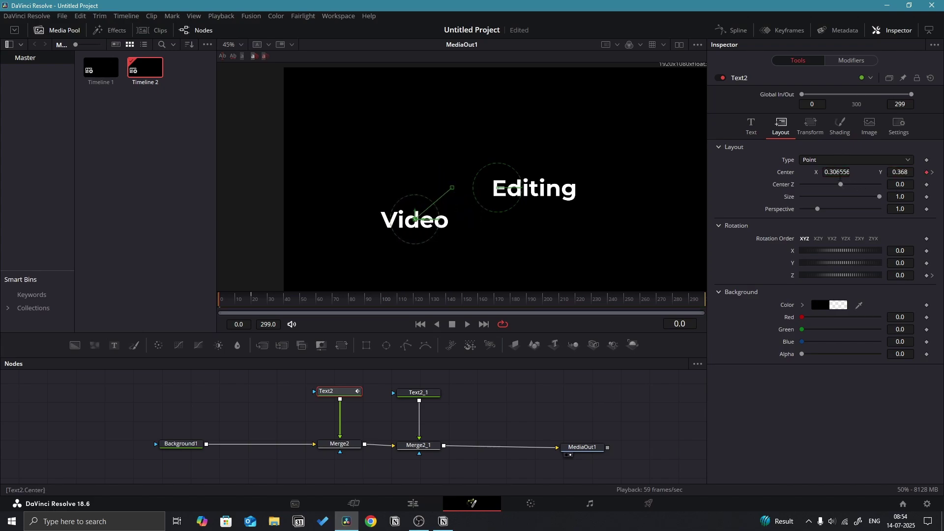
{"action": "mouse_move", "coordinate": [903, 273]}
{"action": "left_mouse_down"}
{"action": "mouse_move", "coordinate": [879, 274]}
{"action": "mouse_move", "coordinate": [900, 270]}
{"action": "left_mouse_up"}
{"action": "left_click", "coordinate": [751, 126]}
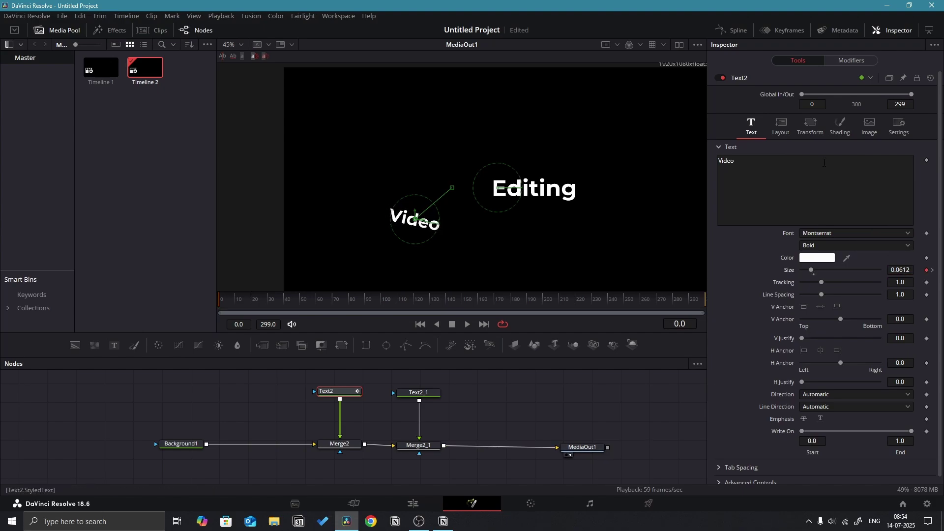
Step: Keyframe Text2's shading opacity from 0 at frame 0 to 1.0 at frame 20
{"action": "left_click", "coordinate": [851, 135]}
{"action": "left_click_drag", "start_coordinate": [879, 229], "coordinate": [782, 230]}
{"action": "left_click", "coordinate": [927, 227]}
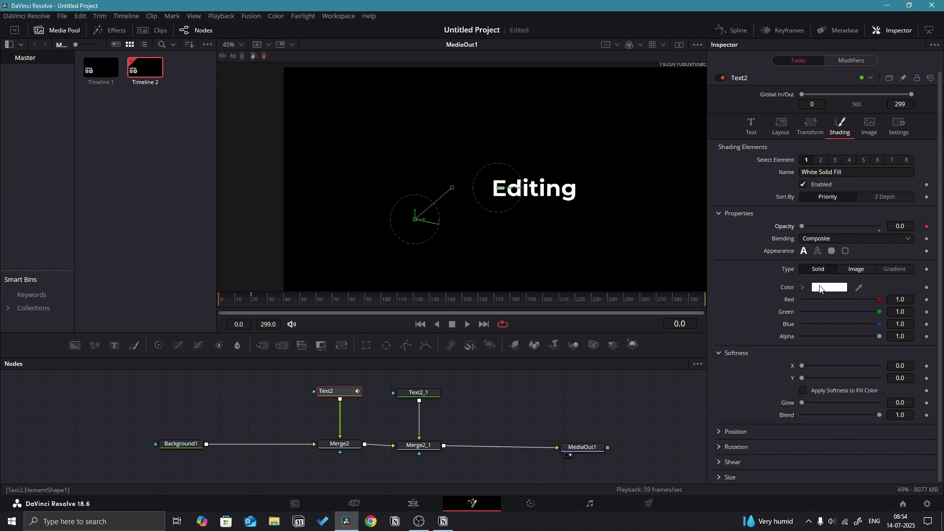
{"action": "left_click_drag", "start_coordinate": [222, 298], "coordinate": [253, 302]}
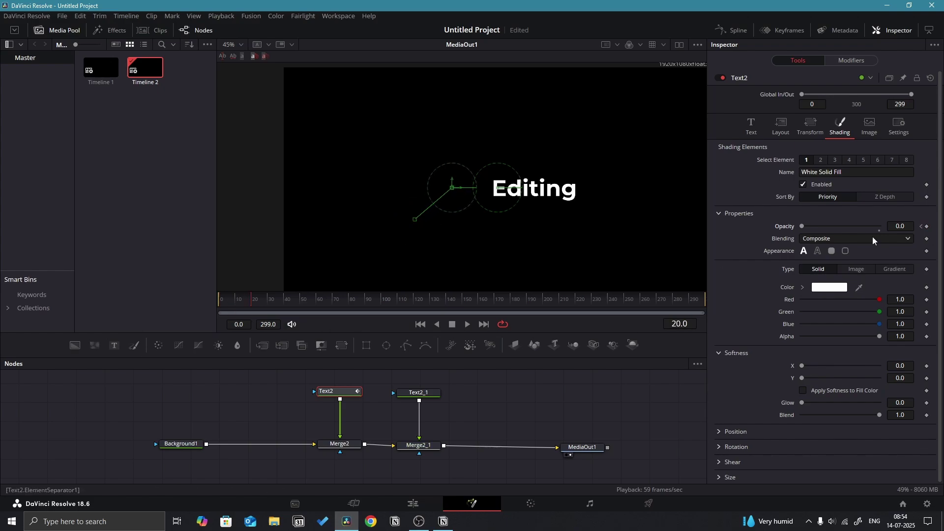
{"action": "left_click_drag", "start_coordinate": [802, 227], "coordinate": [941, 237]}
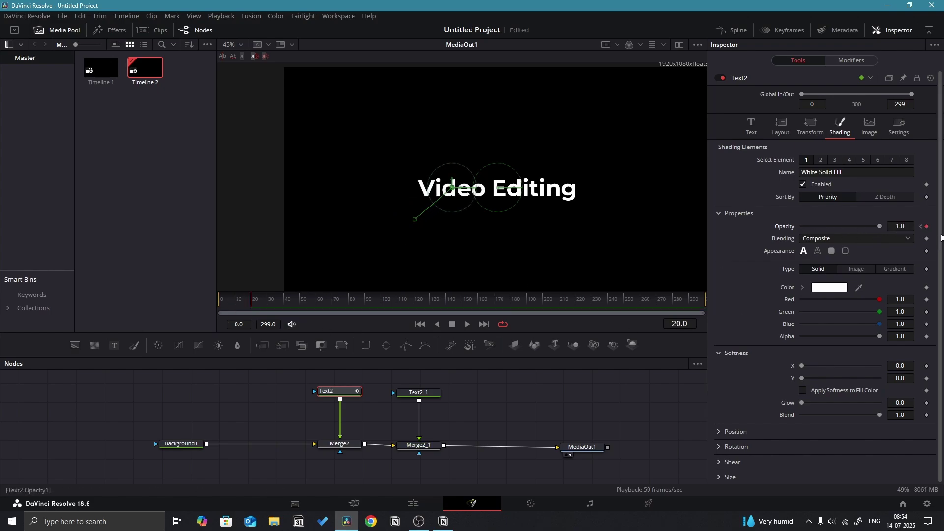
Step: Enable motion blur on Text2 with quality 5
{"action": "left_click", "coordinate": [898, 125]}
{"action": "left_click", "coordinate": [805, 192]}
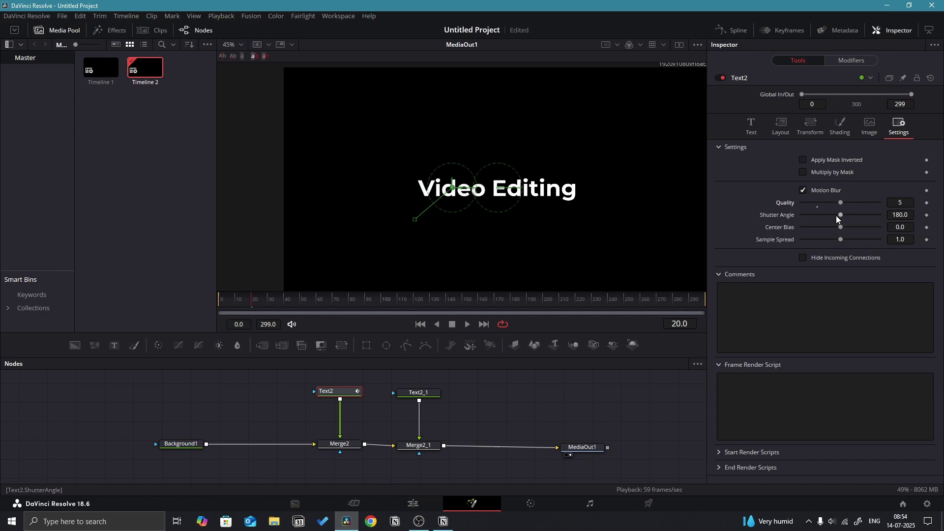
{"action": "left_click", "coordinate": [751, 127]}
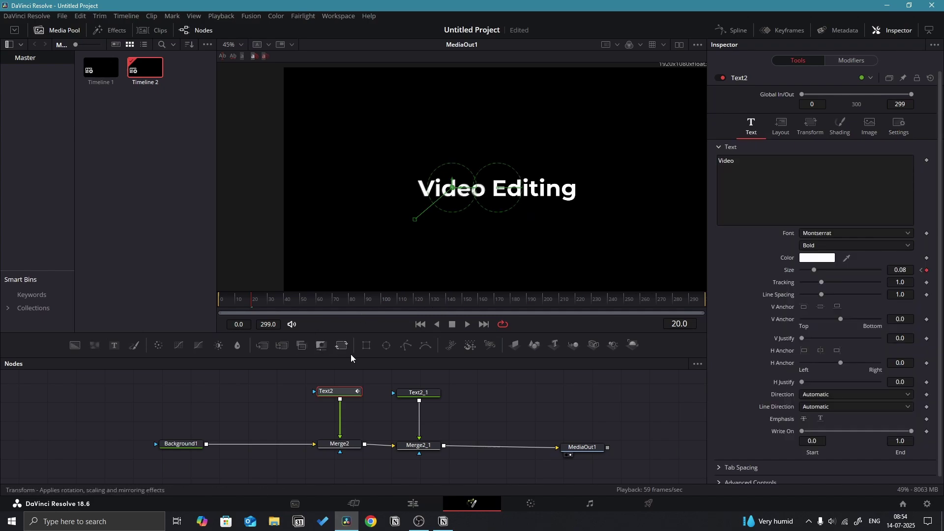
Step: At frame 20, keyframe the "Editing" text's center Y at 0.365 and its shading opacity at 0
{"action": "left_click", "coordinate": [430, 396]}
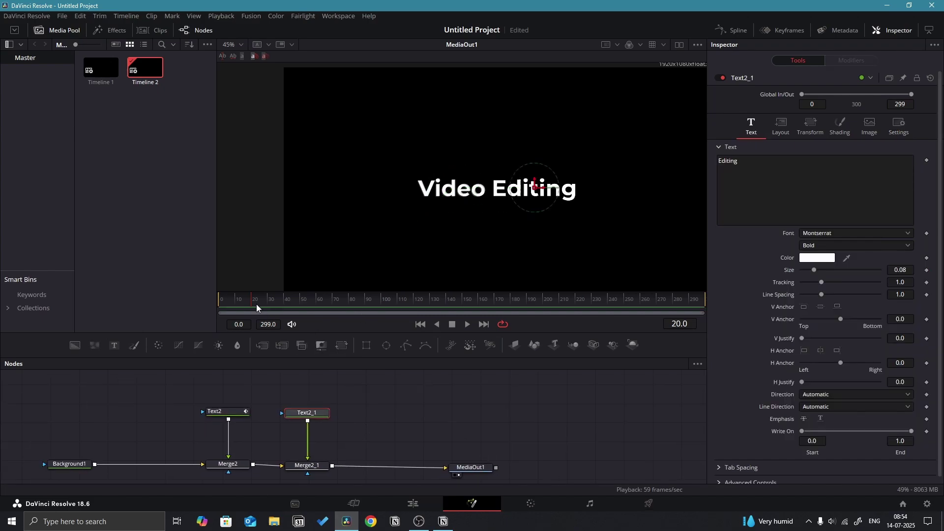
{"action": "left_click", "coordinate": [784, 132]}
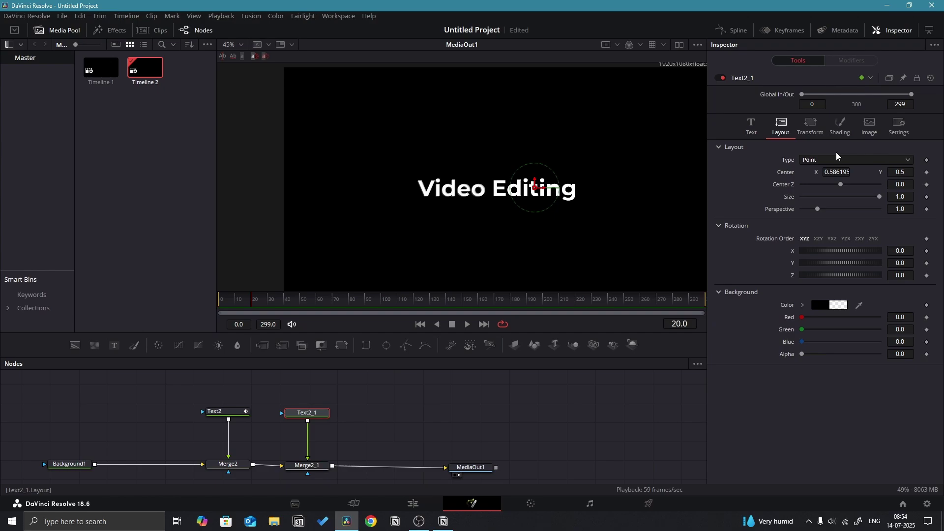
{"action": "mouse_move", "coordinate": [899, 172]}
{"action": "left_mouse_down"}
{"action": "mouse_move", "coordinate": [833, 172]}
{"action": "mouse_move", "coordinate": [900, 173]}
{"action": "left_mouse_up"}
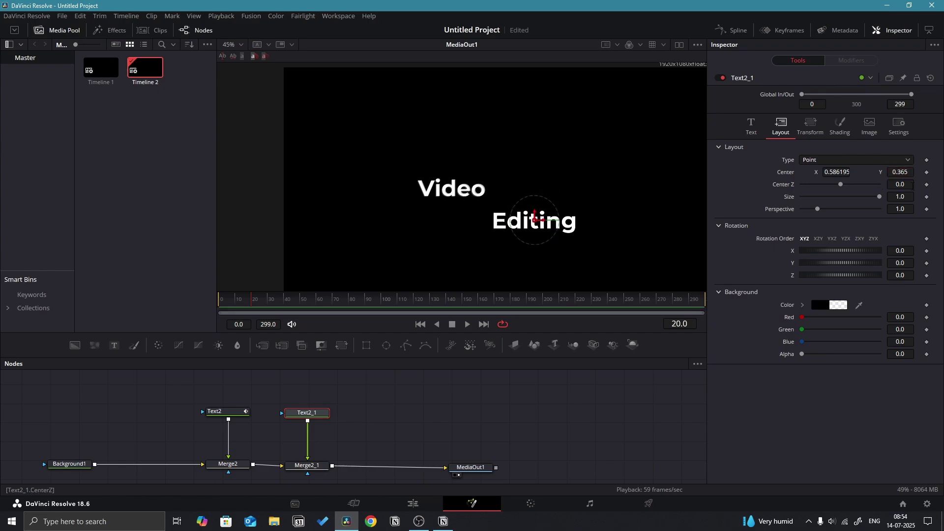
{"action": "left_click", "coordinate": [926, 172]}
{"action": "left_click", "coordinate": [840, 126]}
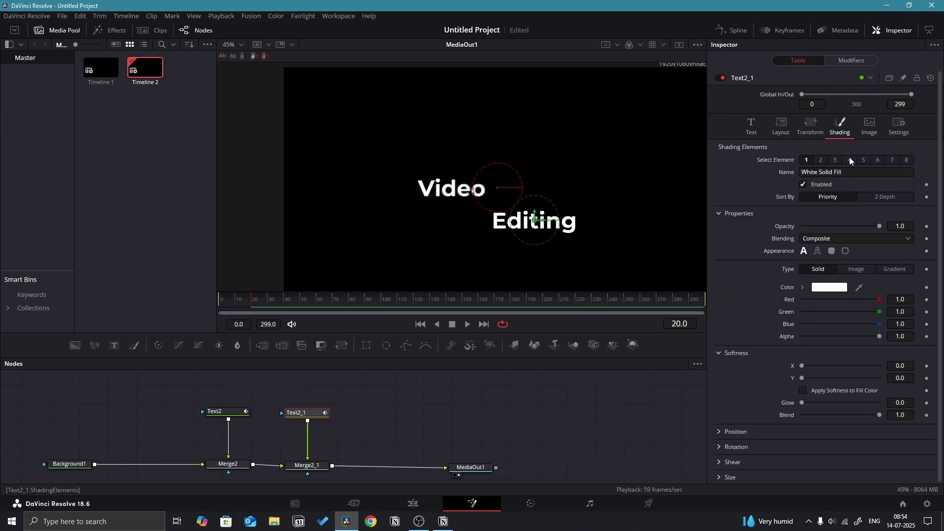
{"action": "left_click_drag", "start_coordinate": [881, 226], "coordinate": [799, 227]}
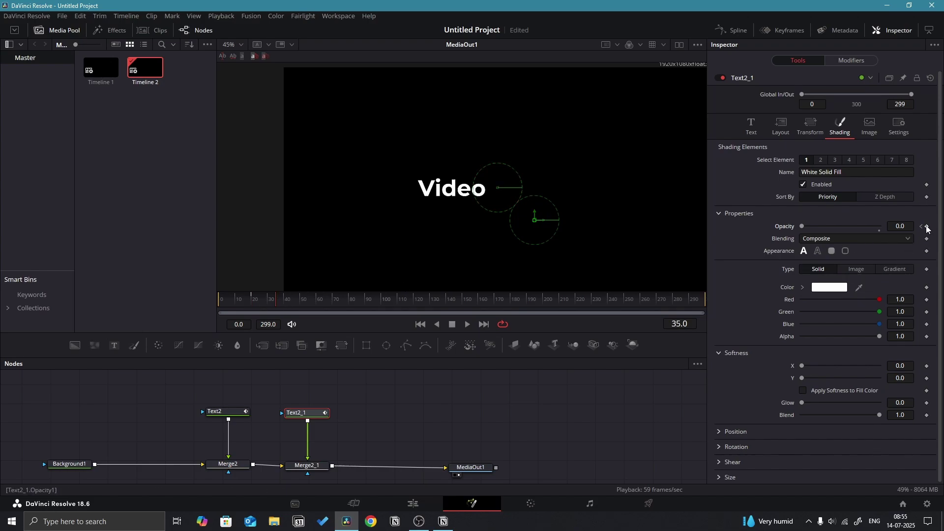
Step: At frame 35, set the "Editing" text's opacity to 1.0 and its center Y to 0.5
{"action": "left_click_drag", "start_coordinate": [798, 225], "coordinate": [884, 232]}
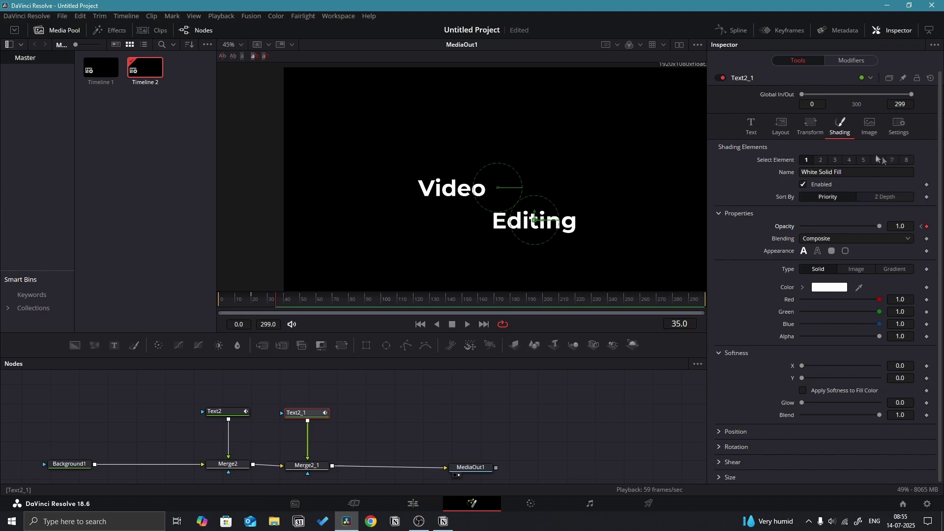
{"action": "left_click", "coordinate": [810, 125]}
{"action": "left_click", "coordinate": [778, 127]}
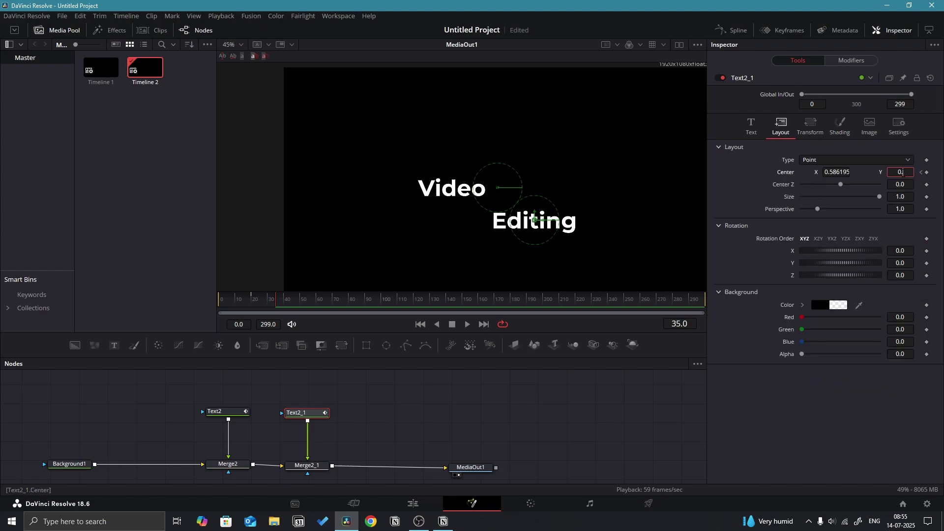
{"action": "key", "text": "Return"}
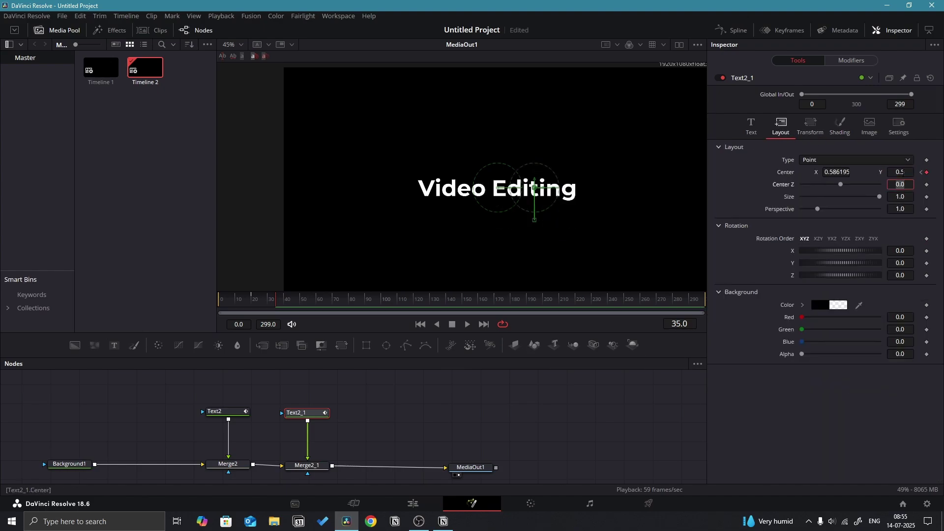
Step: Enable motion blur on the "Editing" text with quality 5 and a shutter angle of 360
{"action": "left_click", "coordinate": [899, 126]}
{"action": "left_click", "coordinate": [818, 191]}
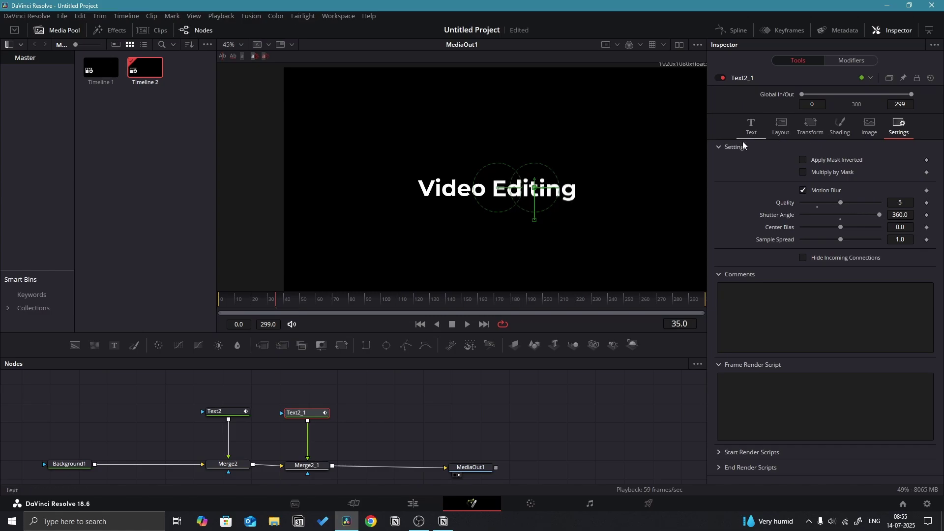
{"action": "left_click", "coordinate": [747, 129]}
Step: Apply Out Cubic easing to all Text2 and Text2_1 splines, and play back the animation
{"action": "left_click", "coordinate": [735, 31]}
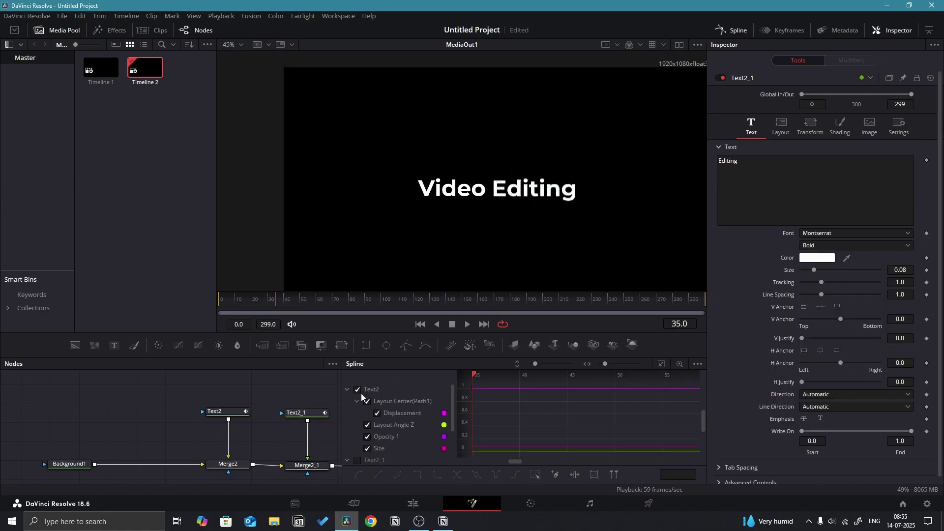
{"action": "scroll", "coordinate": [362, 397], "scroll_direction": "down", "scroll_amount": 2}
{"action": "left_click", "coordinate": [357, 413]}
{"action": "left_click", "coordinate": [661, 364]}
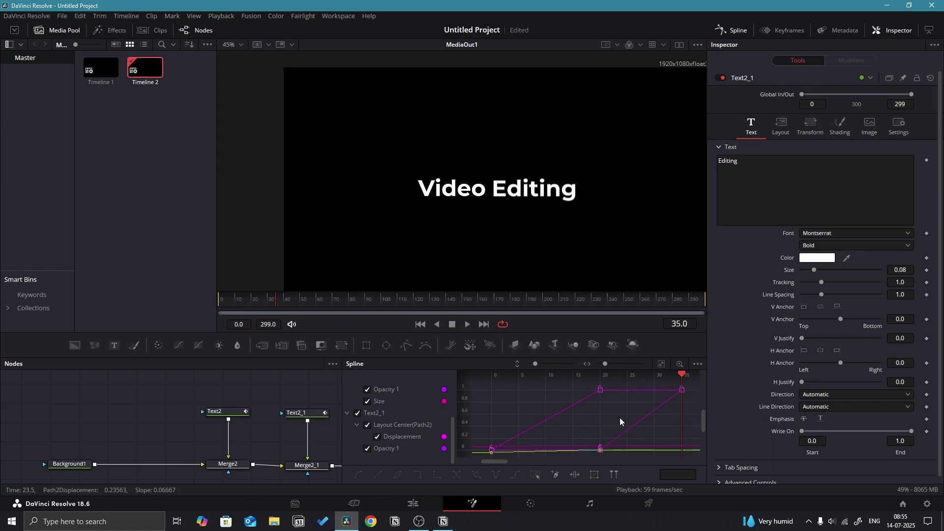
{"action": "key", "text": "ctrl+a"}
{"action": "right_click", "coordinate": [608, 417]}
{"action": "mouse_move", "coordinate": [647, 273]}
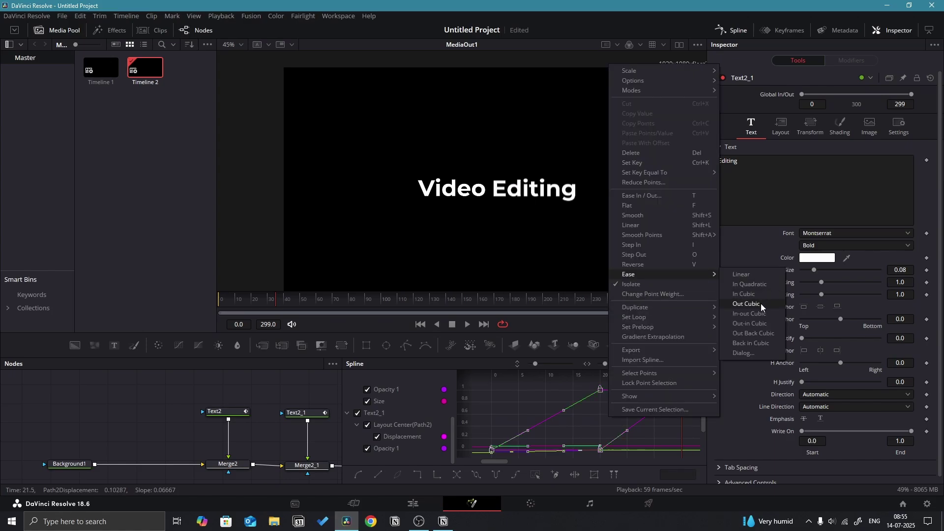
{"action": "left_click", "coordinate": [746, 304]}
{"action": "left_click", "coordinate": [732, 30]}
{"action": "key", "text": "space"}
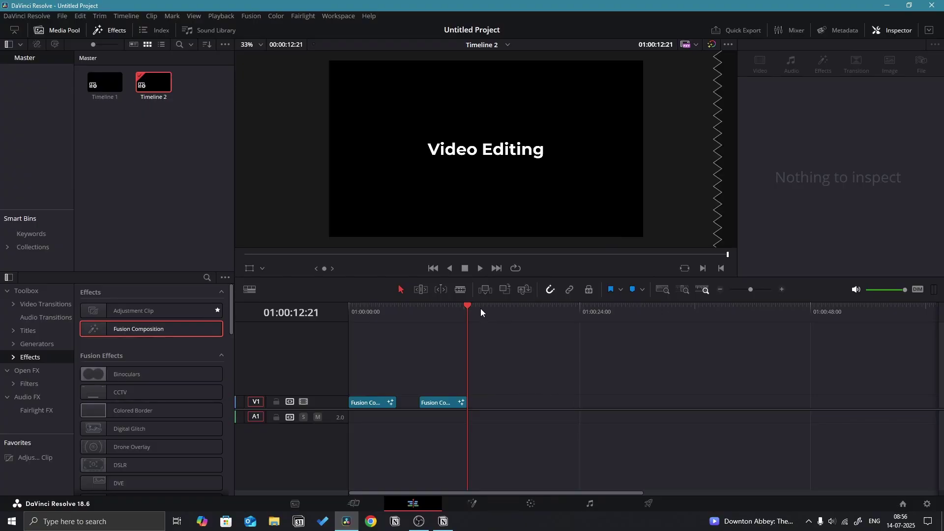
Step: Place a third Fusion Composition on track V1 at 01:00:14:55, after a gap, and open it in Fusion
{"action": "left_click_drag", "start_coordinate": [480, 308], "coordinate": [492, 312]}
{"action": "scroll", "coordinate": [487, 344], "scroll_direction": "right", "scroll_amount": 3}
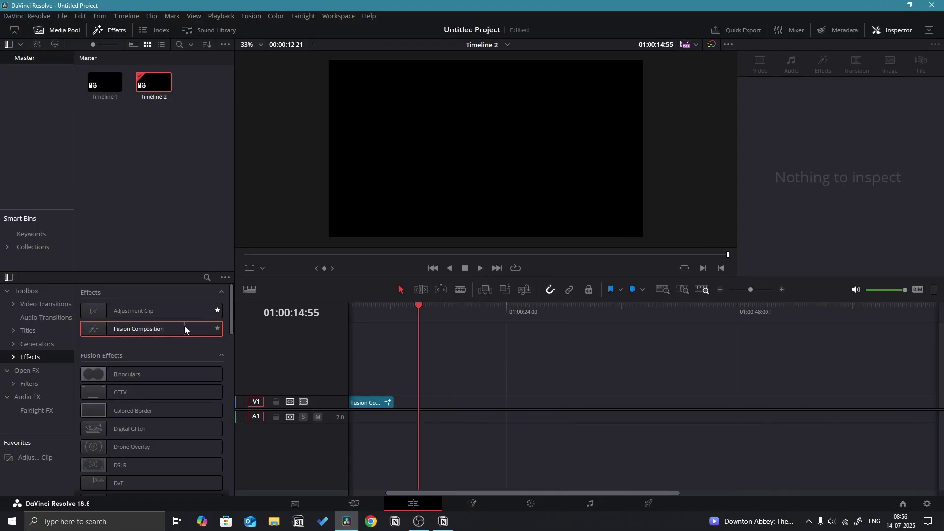
{"action": "left_click_drag", "start_coordinate": [185, 329], "coordinate": [422, 402]}
{"action": "right_click", "coordinate": [438, 403]}
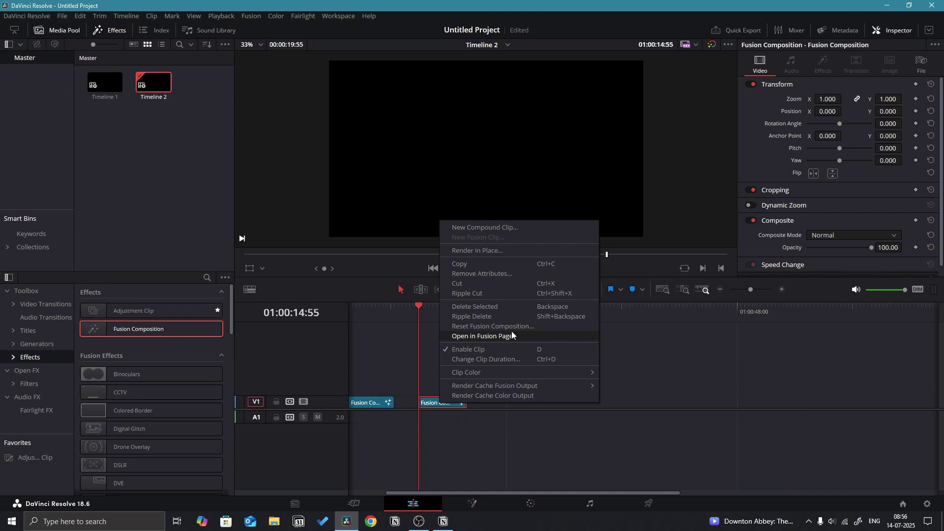
{"action": "left_click", "coordinate": [511, 337]}
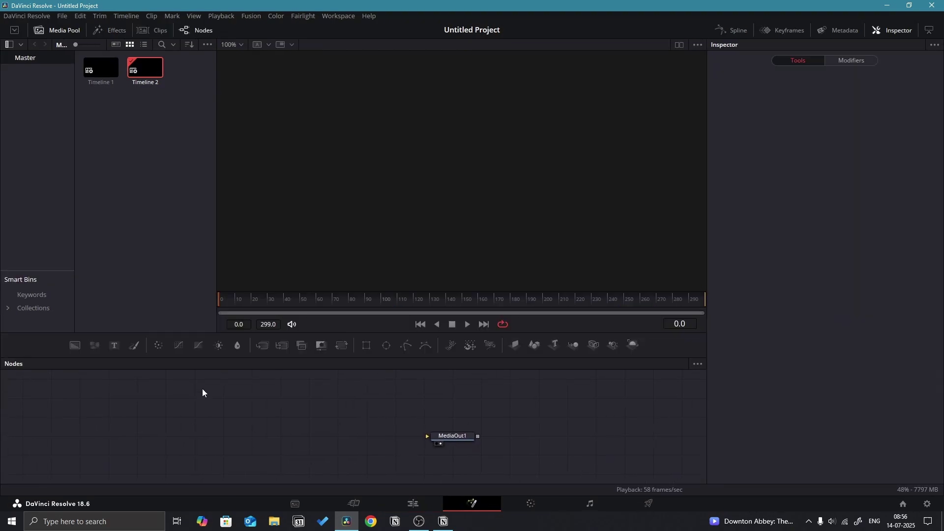
Step: Add a Background node and connect it to MediaOut1, spacing the two nodes well apart
{"action": "left_click_drag", "start_coordinate": [76, 347], "coordinate": [136, 457]}
{"action": "left_click_drag", "start_coordinate": [285, 460], "coordinate": [452, 436]}
{"action": "left_click_drag", "start_coordinate": [457, 436], "coordinate": [555, 451]}
Step: Merge a Text node over the background, reading "Video Editing" in Montserrat Bold
{"action": "left_click_drag", "start_coordinate": [114, 345], "coordinate": [199, 394]}
{"action": "left_click_drag", "start_coordinate": [220, 394], "coordinate": [142, 448]}
{"action": "left_click", "coordinate": [188, 393]}
{"action": "type", "text": "Video Editing"}
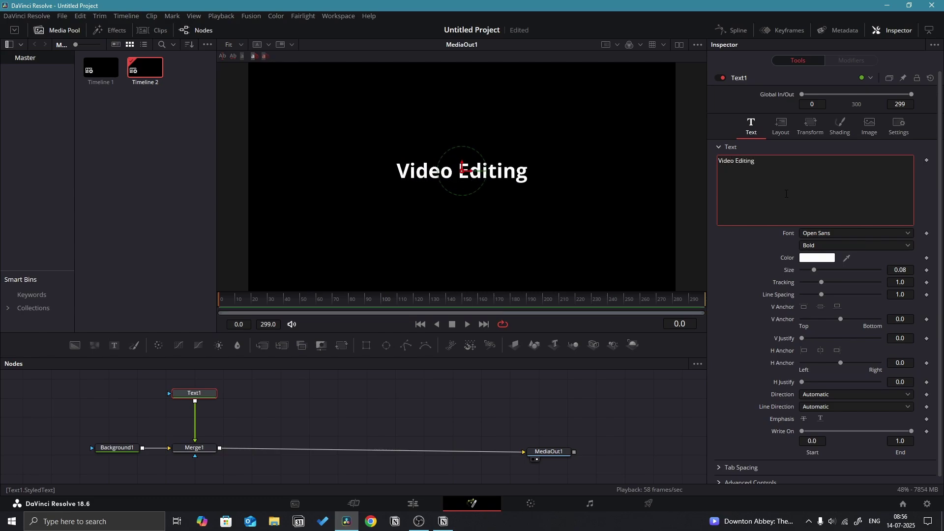
{"action": "left_click", "coordinate": [827, 233]}
{"action": "left_click", "coordinate": [820, 247]}
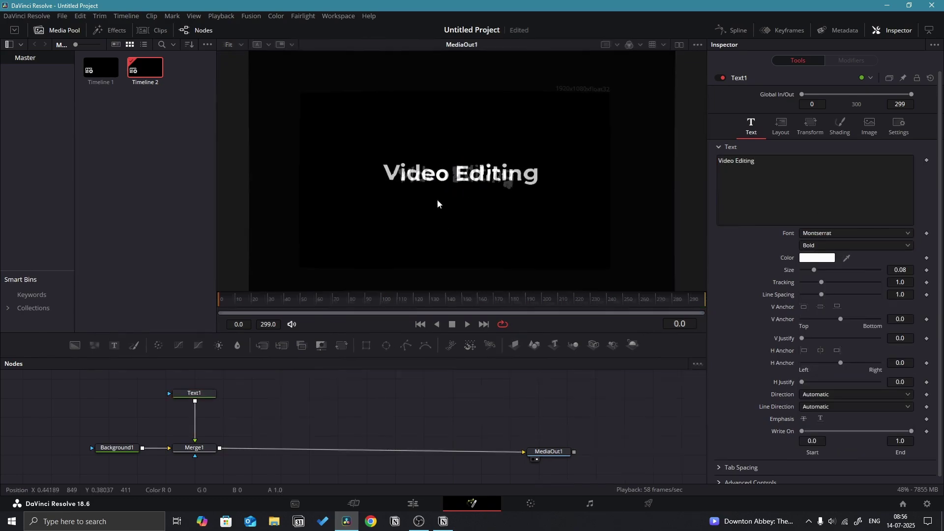
Step: At frame 25, keyframe the text's center at 0.5, 0.5 and its shading opacity at 1.0
{"action": "scroll", "coordinate": [337, 257], "scroll_direction": "down", "scroll_amount": 1}
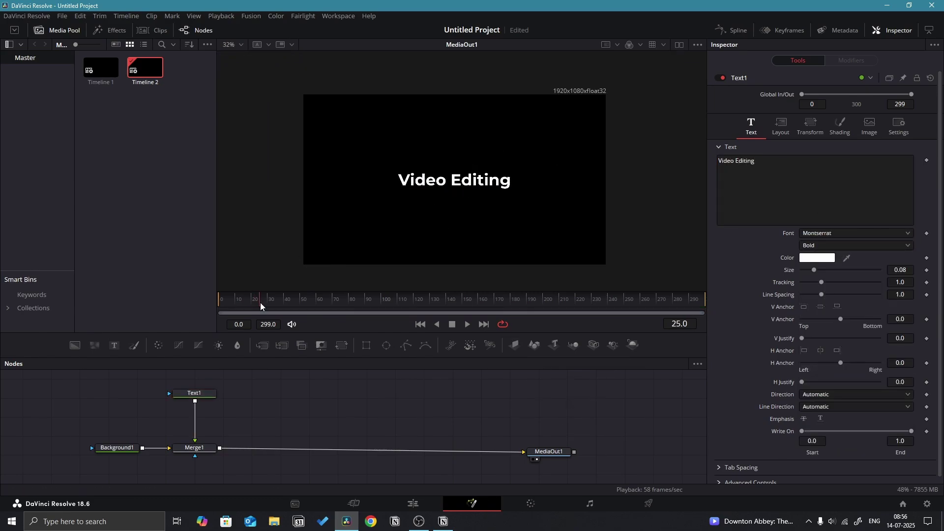
{"action": "left_click", "coordinate": [781, 125]}
{"action": "left_click", "coordinate": [926, 172]}
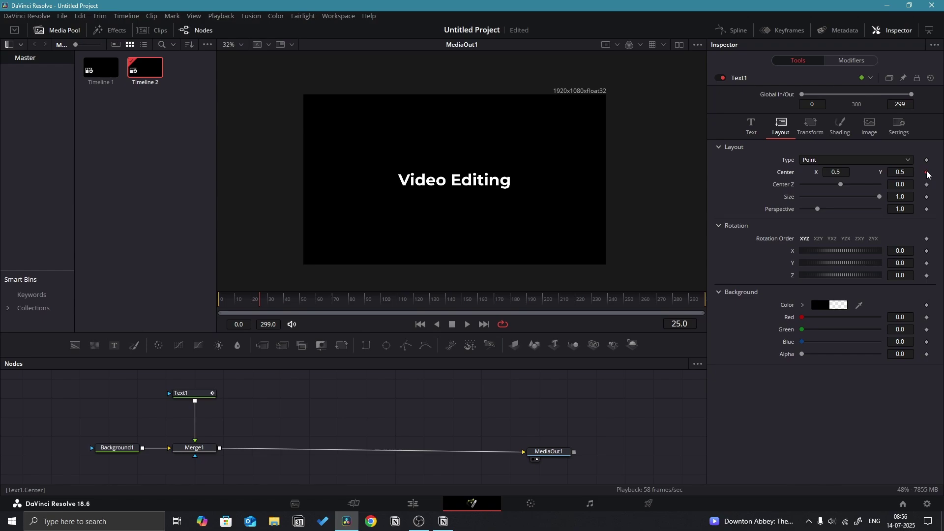
{"action": "left_click", "coordinate": [840, 126]}
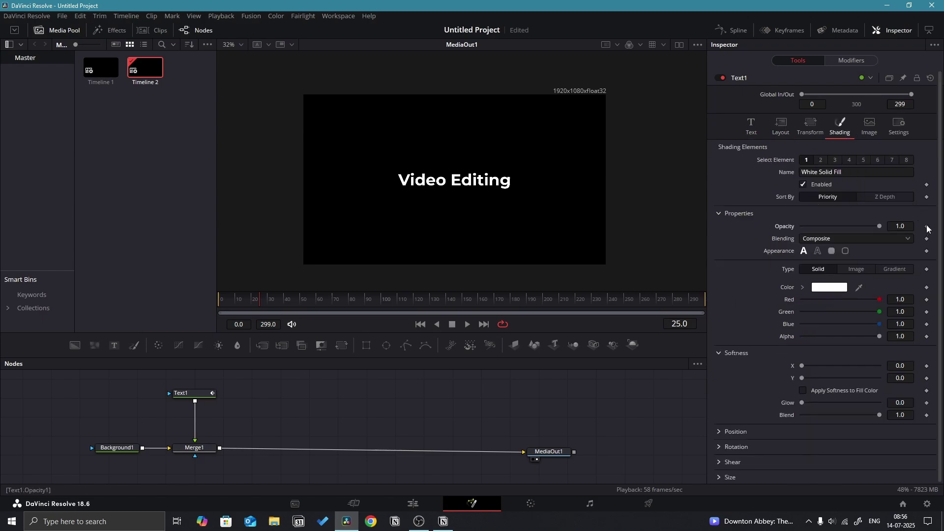
Step: At frame 0, set the text's center Y to about 0.336 and its opacity to 0, and play back the animation
{"action": "left_click", "coordinate": [780, 126]}
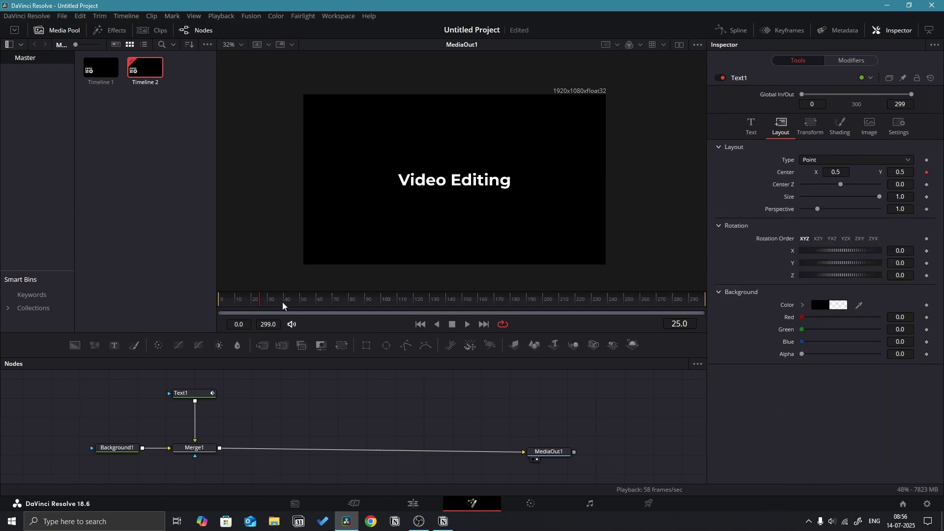
{"action": "left_click_drag", "start_coordinate": [283, 306], "coordinate": [189, 314]}
{"action": "left_click_drag", "start_coordinate": [900, 172], "coordinate": [847, 131]}
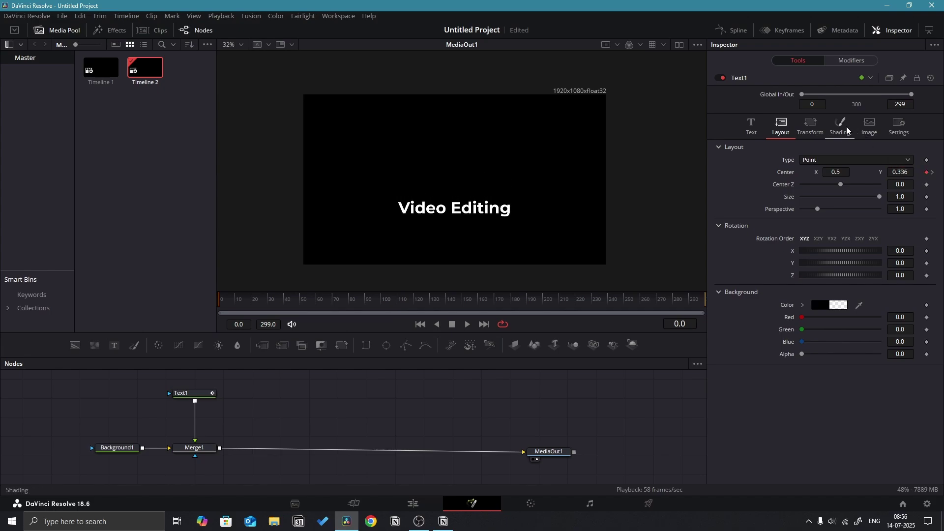
{"action": "left_click", "coordinate": [842, 127]}
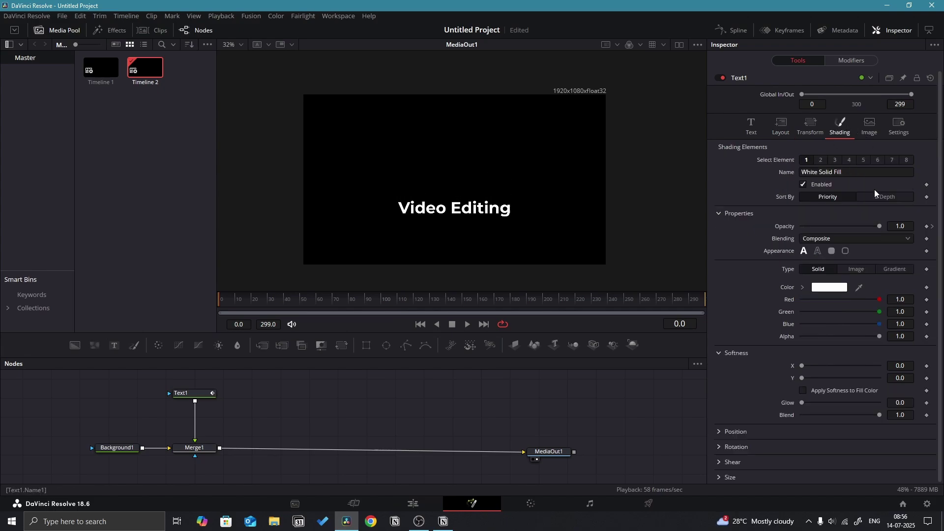
{"action": "left_click_drag", "start_coordinate": [882, 228], "coordinate": [783, 233]}
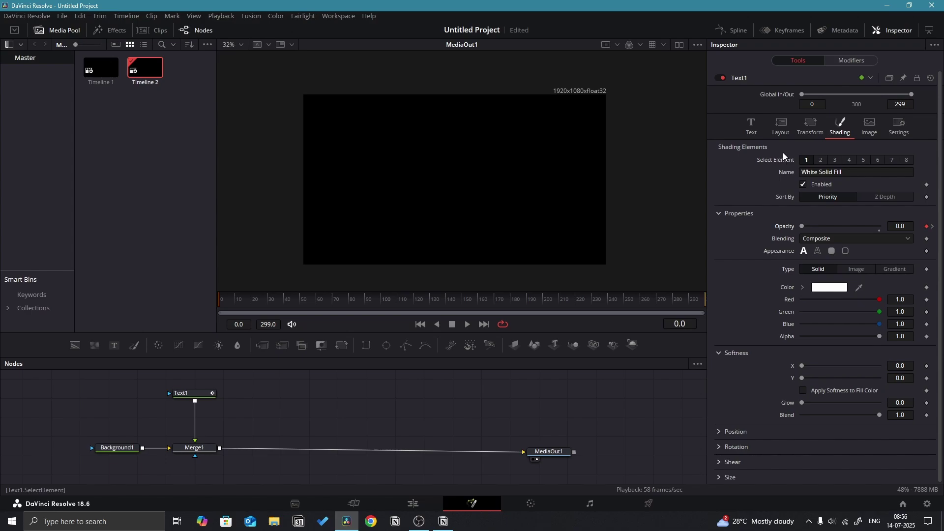
{"action": "left_click", "coordinate": [784, 134]}
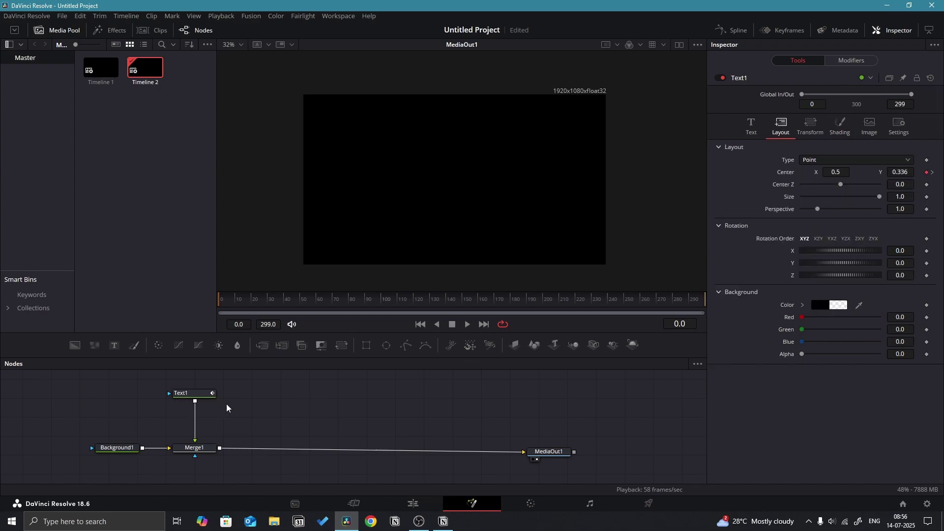
{"action": "key", "text": "space"}
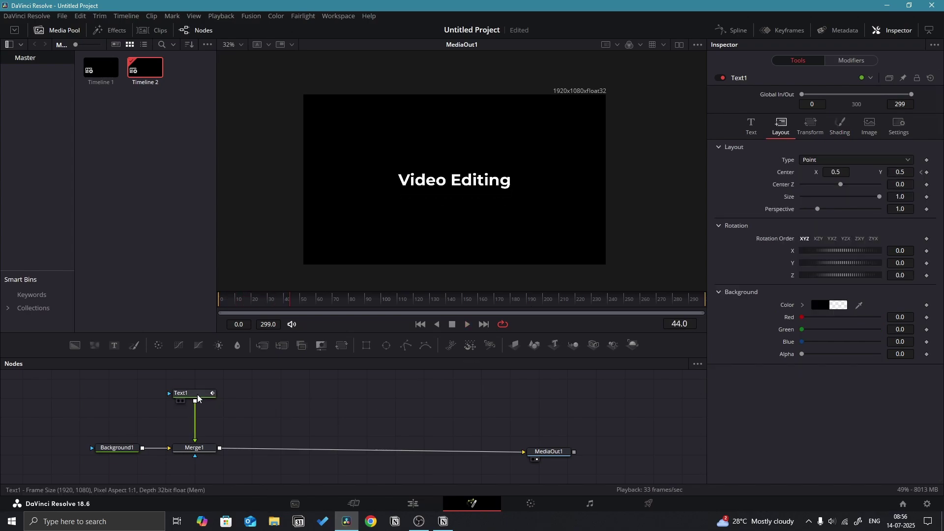
Step: Enable motion blur on the "Video Editing" text with quality 5 and a shutter angle of 360
{"action": "left_click", "coordinate": [198, 396]}
{"action": "left_click", "coordinate": [899, 127]}
{"action": "left_click", "coordinate": [806, 190]}
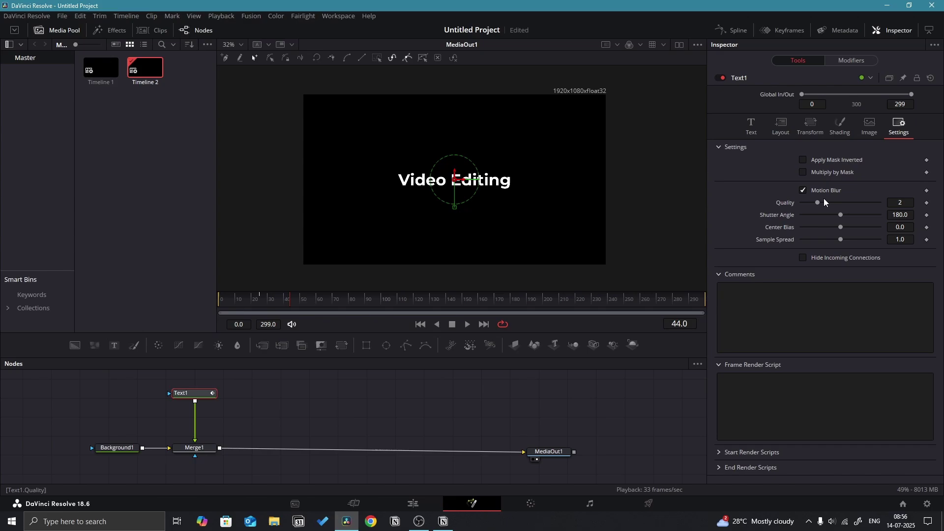
{"action": "left_click_drag", "start_coordinate": [825, 202], "coordinate": [881, 216]}
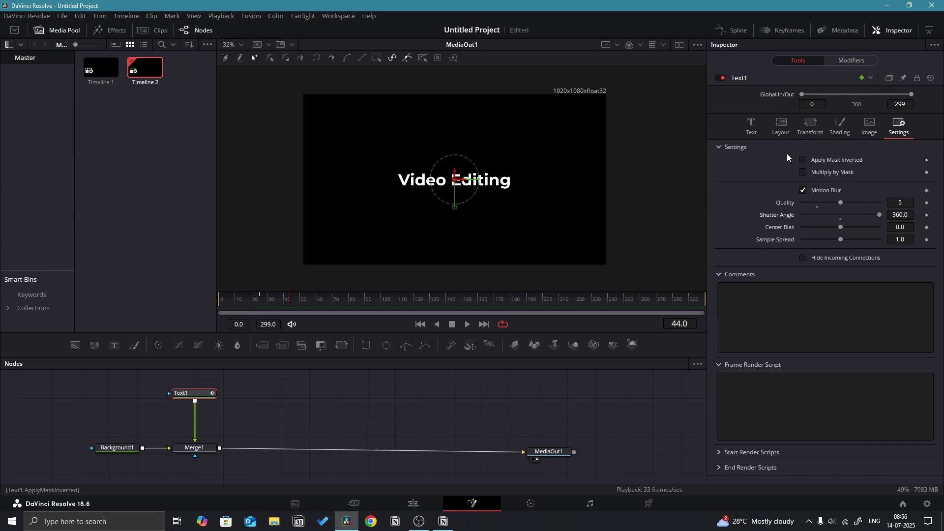
Step: Insert a Flicker Addition node after the text and set its range to about 0.557
{"action": "left_click", "coordinate": [750, 126]}
{"action": "left_click", "coordinate": [191, 396]}
{"action": "key", "text": "shift+space"}
{"action": "type", "text": "glow"}
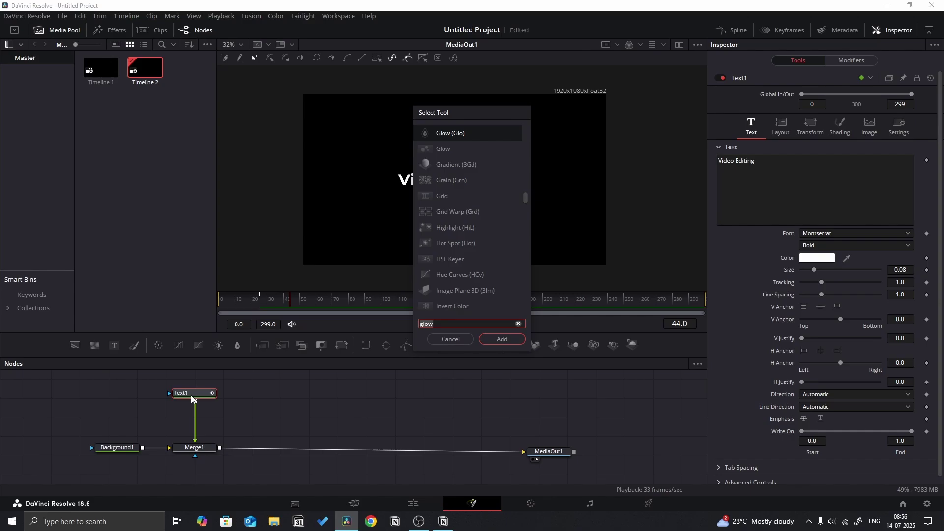
{"action": "type", "text": "flick"}
{"action": "key", "text": "Return"}
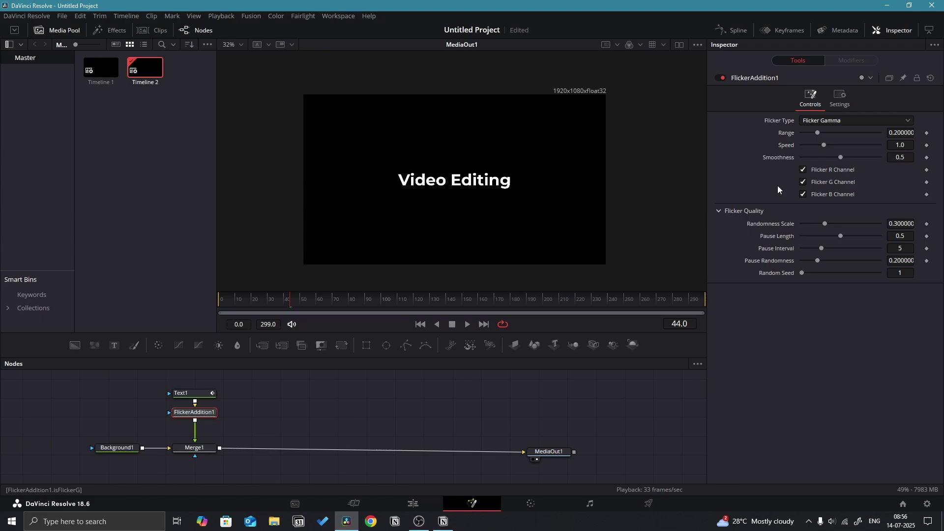
{"action": "left_click_drag", "start_coordinate": [819, 133], "coordinate": [824, 138]}
{"action": "left_click_drag", "start_coordinate": [845, 138], "coordinate": [844, 138]}
Step: Apply Out Cubic easing to all Text1 splines, and close the spline editor
{"action": "left_click", "coordinate": [733, 30]}
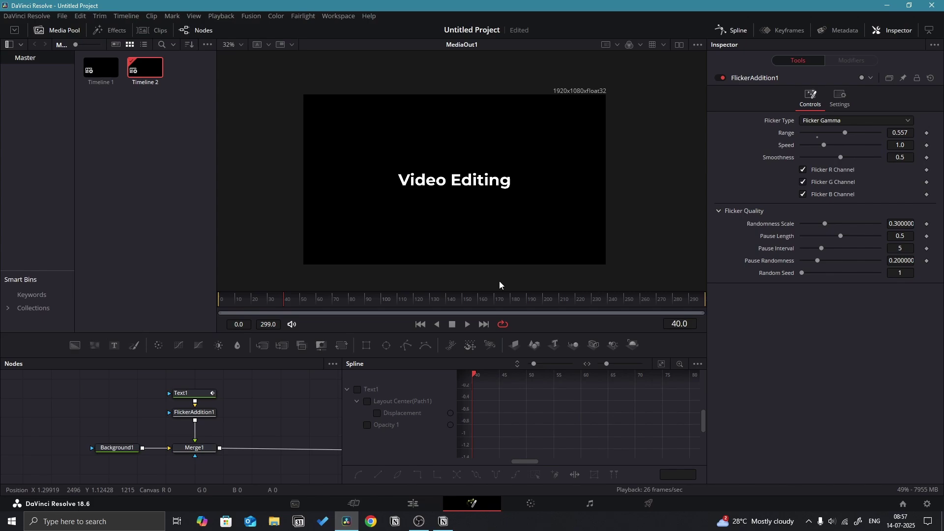
{"action": "left_click", "coordinate": [357, 390]}
{"action": "left_click", "coordinate": [661, 364]}
{"action": "right_click", "coordinate": [630, 433]}
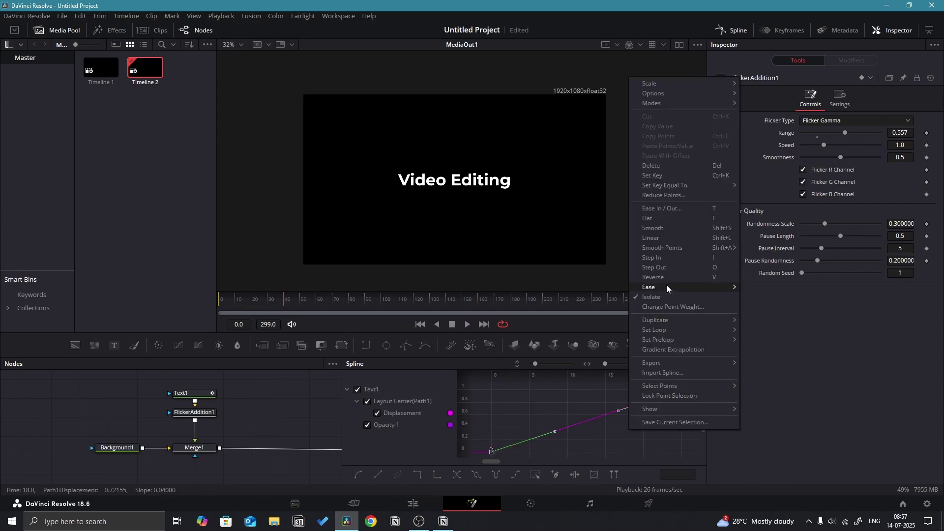
{"action": "left_click", "coordinate": [782, 320]}
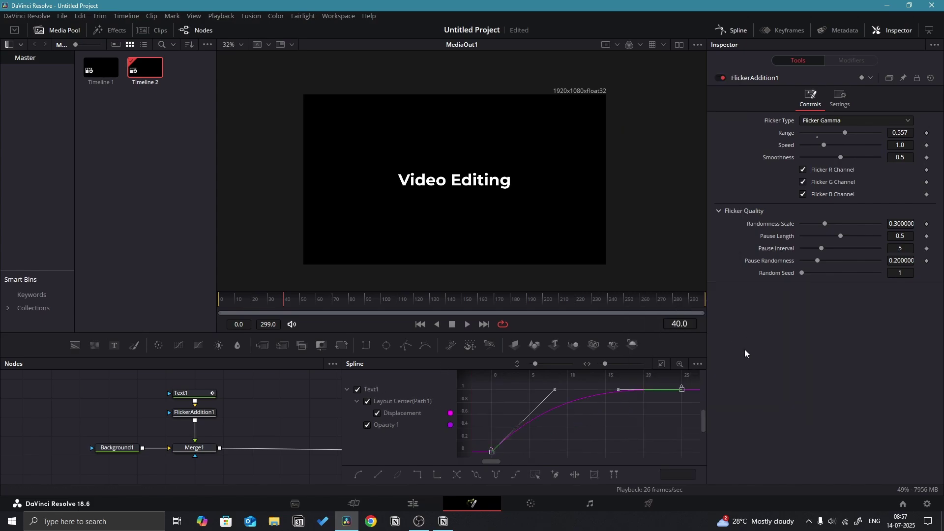
{"action": "left_click", "coordinate": [729, 34]}
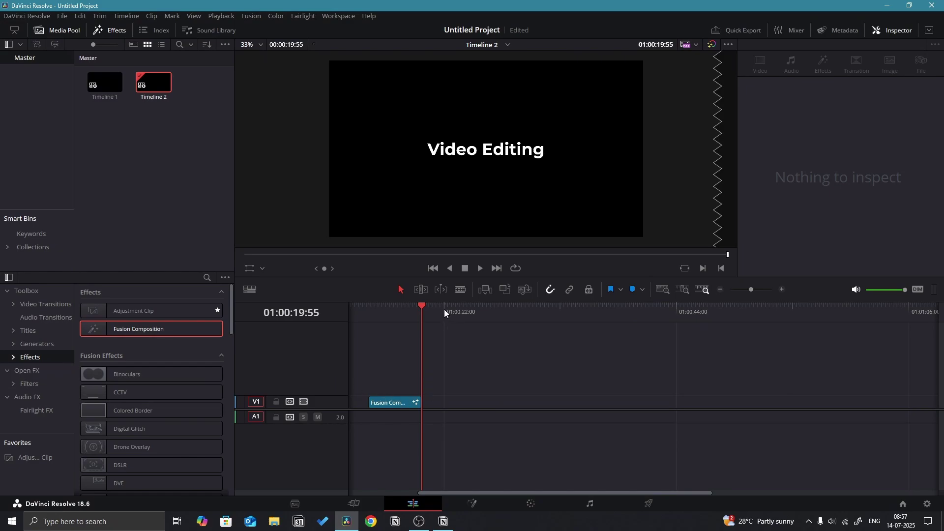
Step: Place a fourth Fusion Composition on track V1 a short gap after the third, and open it in Fusion
{"action": "left_click", "coordinate": [444, 308]}
{"action": "left_click_drag", "start_coordinate": [180, 330], "coordinate": [448, 399]}
{"action": "right_click", "coordinate": [461, 405]}
{"action": "left_click", "coordinate": [523, 337]}
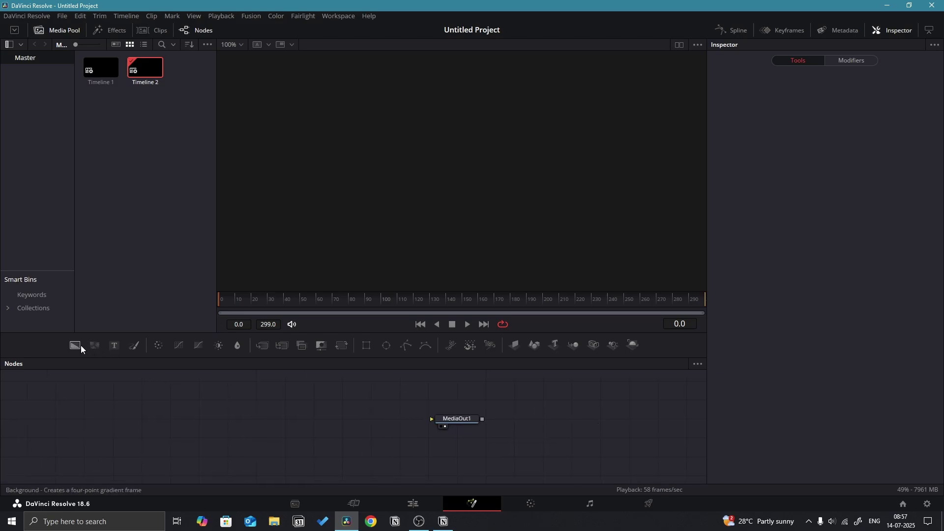
Step: Connect a Background node to MediaOut1 and merge a second Background node over it
{"action": "left_click_drag", "start_coordinate": [76, 344], "coordinate": [454, 422]}
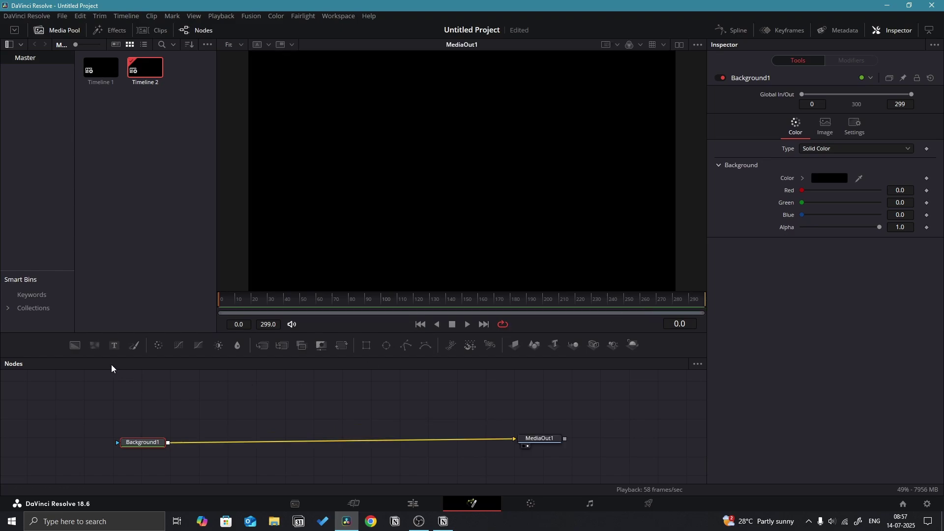
{"action": "left_click_drag", "start_coordinate": [76, 346], "coordinate": [94, 355]}
{"action": "left_click_drag", "start_coordinate": [206, 401], "coordinate": [168, 443]}
Step: Set the second background's color to bright blue, with red 0, green about 0.667 and blue 1.0
{"action": "left_click", "coordinate": [204, 405]}
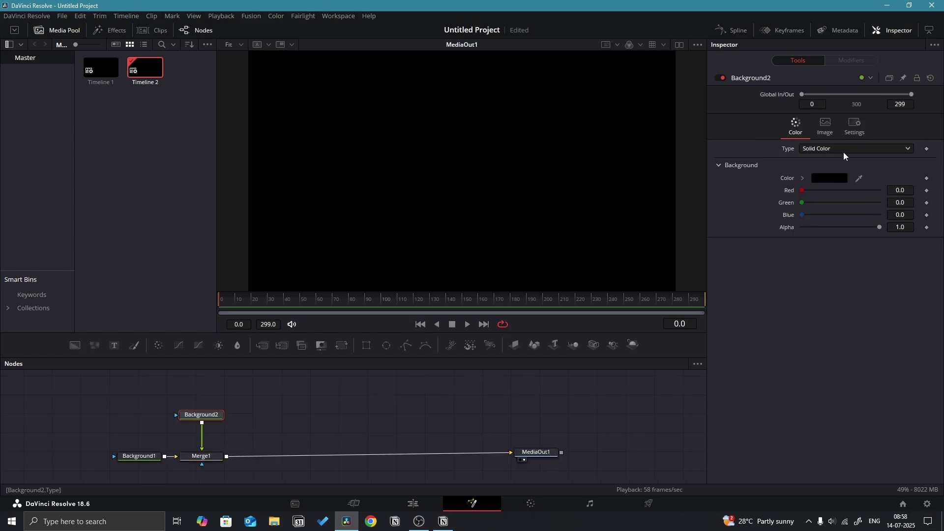
{"action": "left_click", "coordinate": [829, 178]}
{"action": "left_click", "coordinate": [565, 349]}
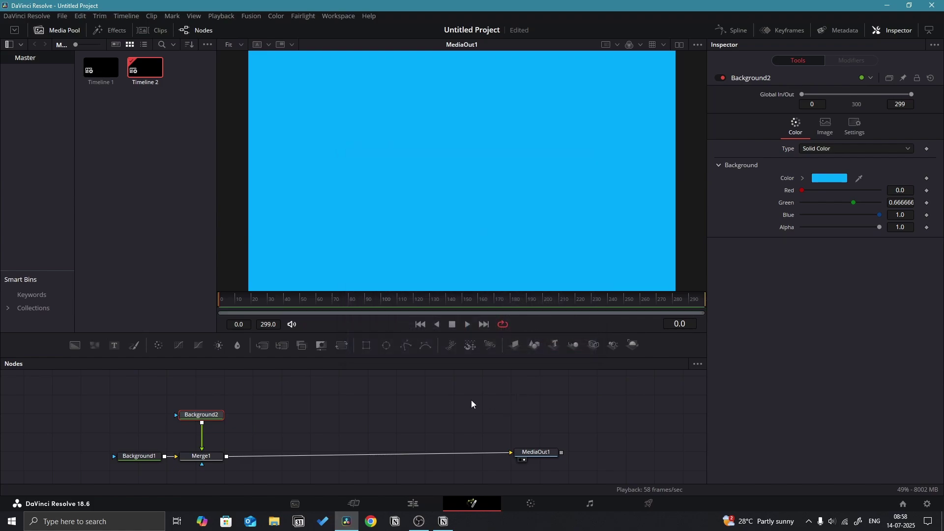
Step: Mask the blue background with a rectangle about 0.272 wide, rotated by 45 degrees
{"action": "left_click", "coordinate": [367, 346]}
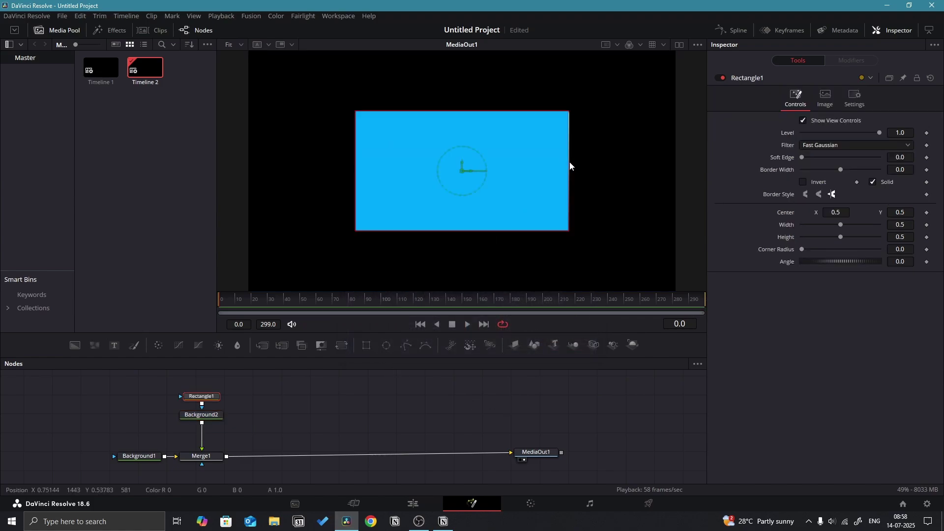
{"action": "left_click_drag", "start_coordinate": [569, 166], "coordinate": [521, 165]}
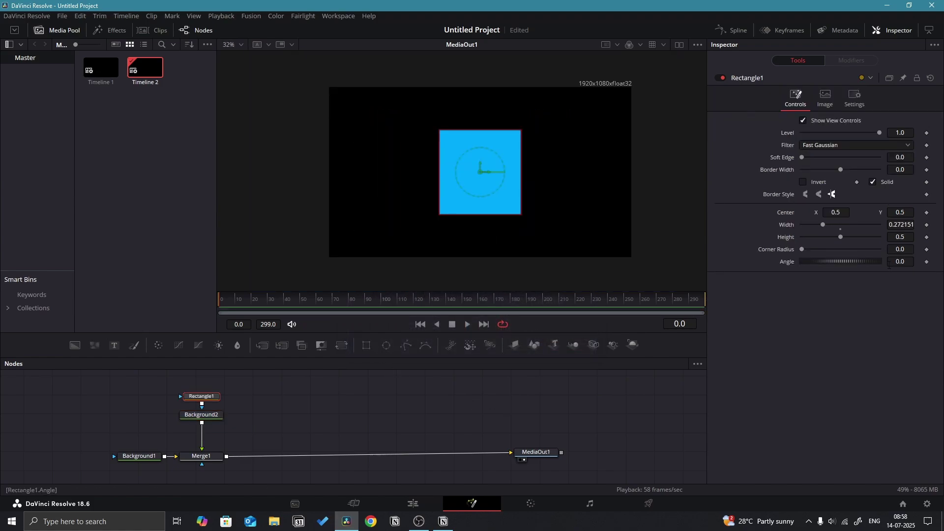
{"action": "type", "text": "45"}
{"action": "key", "text": "Tab"}
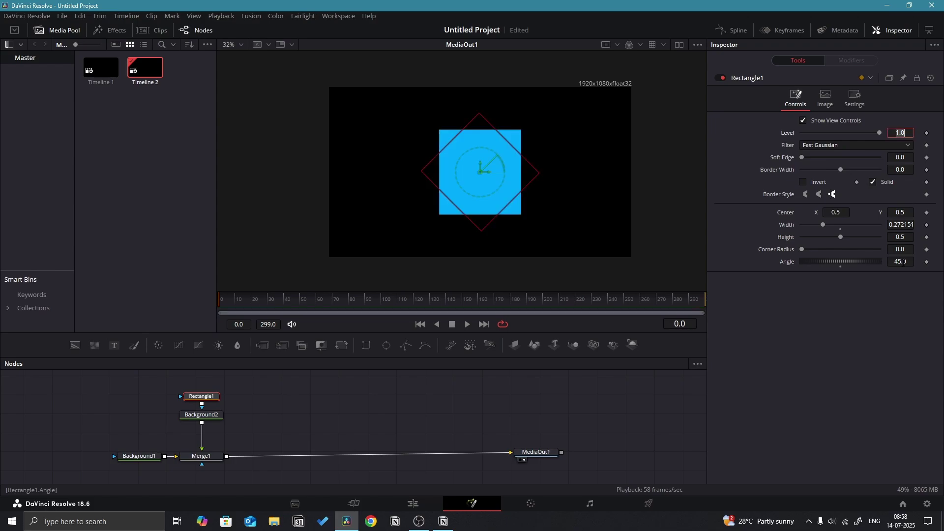
{"action": "left_click", "coordinate": [683, 384]}
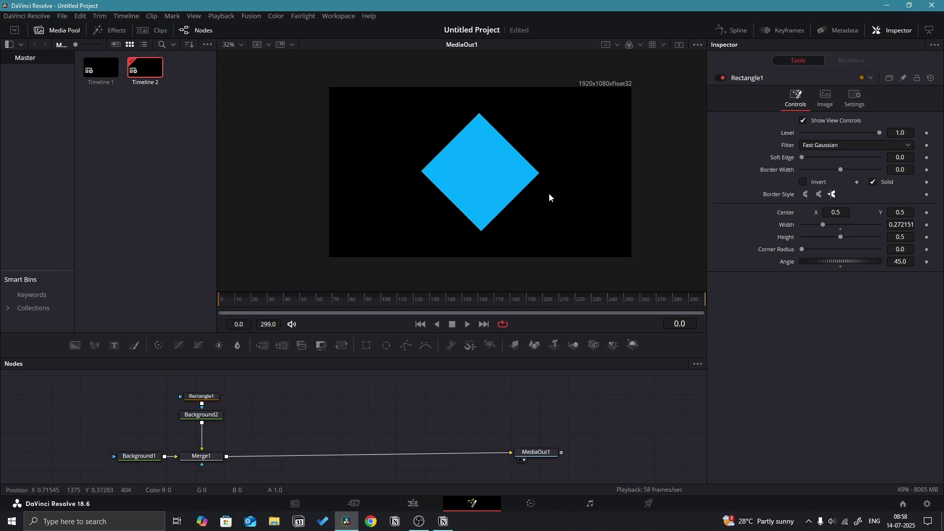
Step: Reduce the rectangle mask's height to about 0.475 to even out the diamond
{"action": "left_click", "coordinate": [206, 398]}
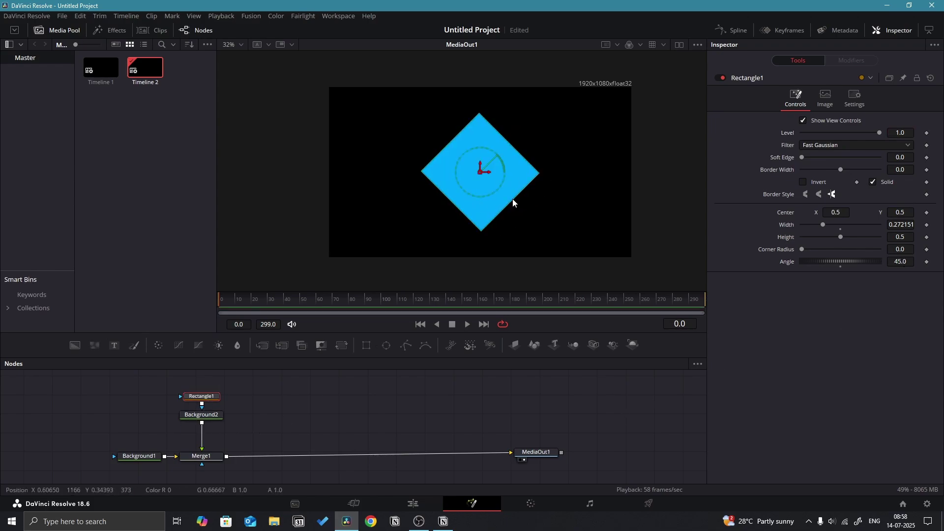
{"action": "left_click_drag", "start_coordinate": [513, 202], "coordinate": [510, 200]}
{"action": "left_click", "coordinate": [462, 431]}
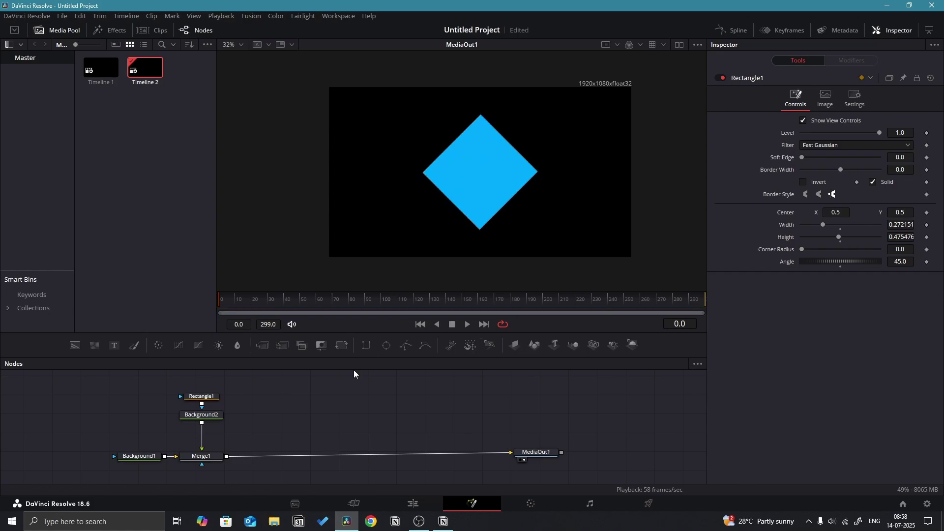
Step: Add a Transform node after the blue background, with size about 0.077 and center X about 0.323
{"action": "left_click", "coordinate": [219, 416]}
{"action": "left_click", "coordinate": [342, 346]}
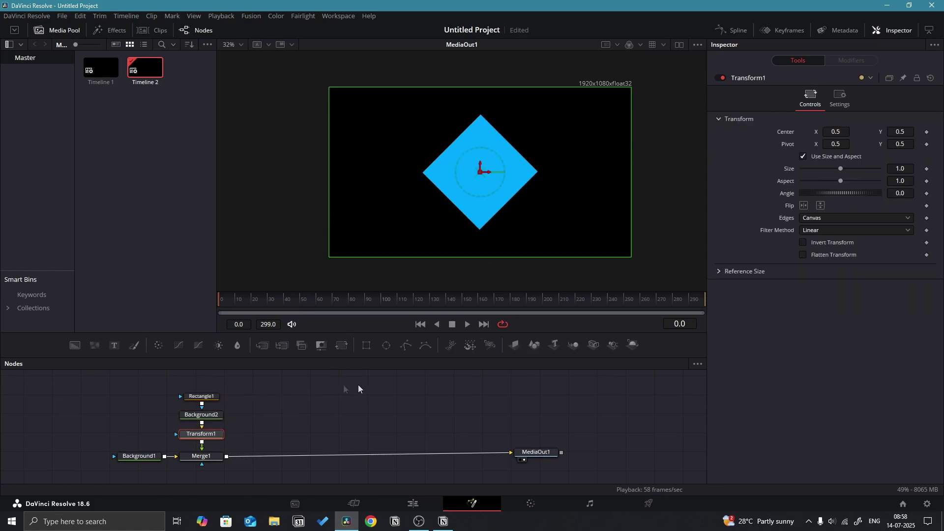
{"action": "left_click_drag", "start_coordinate": [840, 169], "coordinate": [805, 169]}
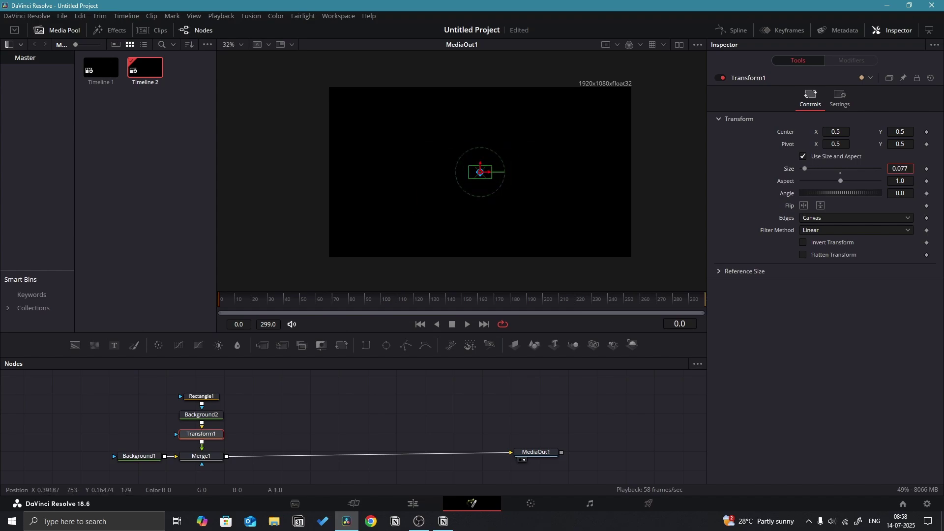
{"action": "left_click_drag", "start_coordinate": [835, 132], "coordinate": [750, 132]}
{"action": "left_click", "coordinate": [373, 398]}
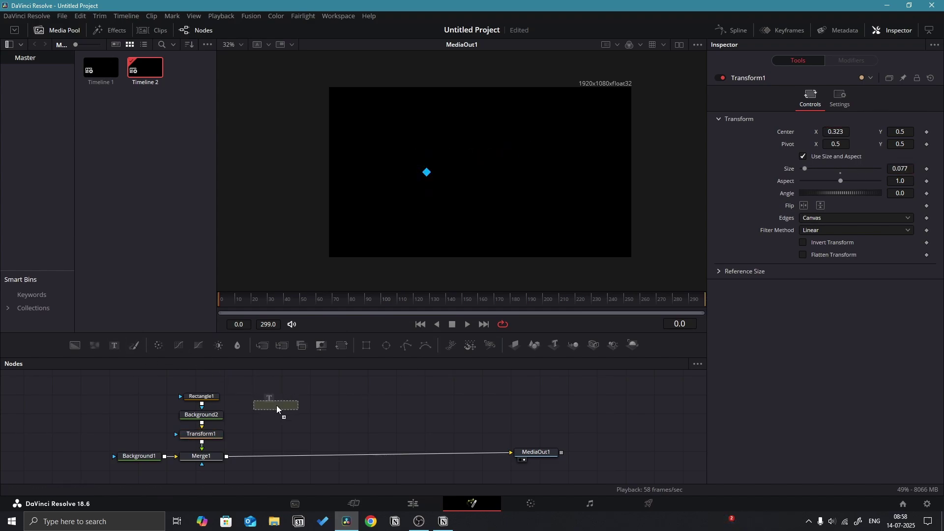
Step: Merge a Text node over the diamond, reading "Video Editing" in Montserrat Bold, and reduce its text size
{"action": "left_click_drag", "start_coordinate": [276, 406], "coordinate": [226, 457]}
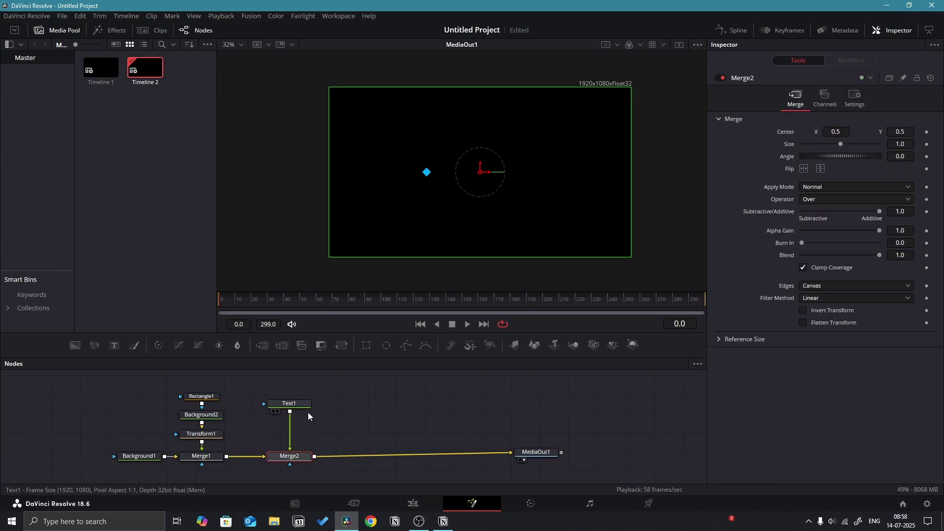
{"action": "left_click", "coordinate": [302, 405]}
{"action": "left_click", "coordinate": [827, 234]}
{"action": "left_click", "coordinate": [831, 246]}
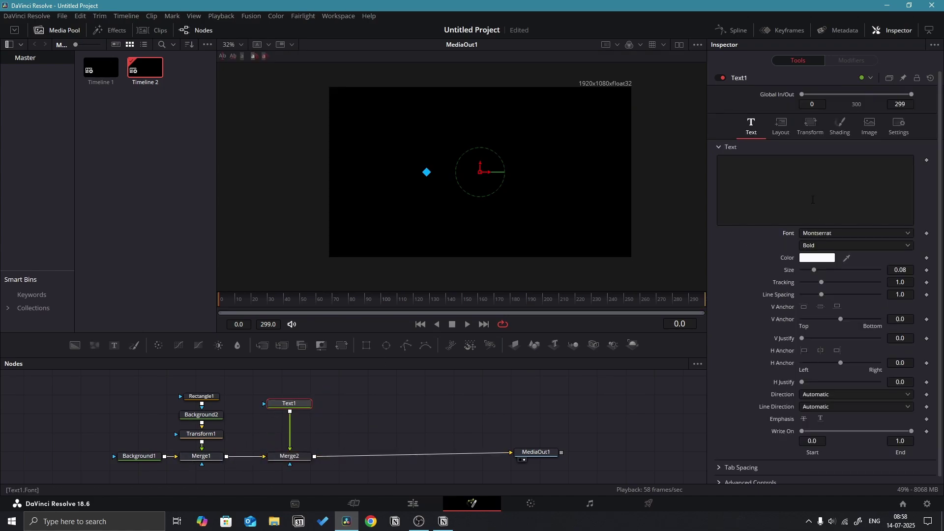
{"action": "left_click", "coordinate": [812, 199]}
{"action": "type", "text": "Video Editing"}
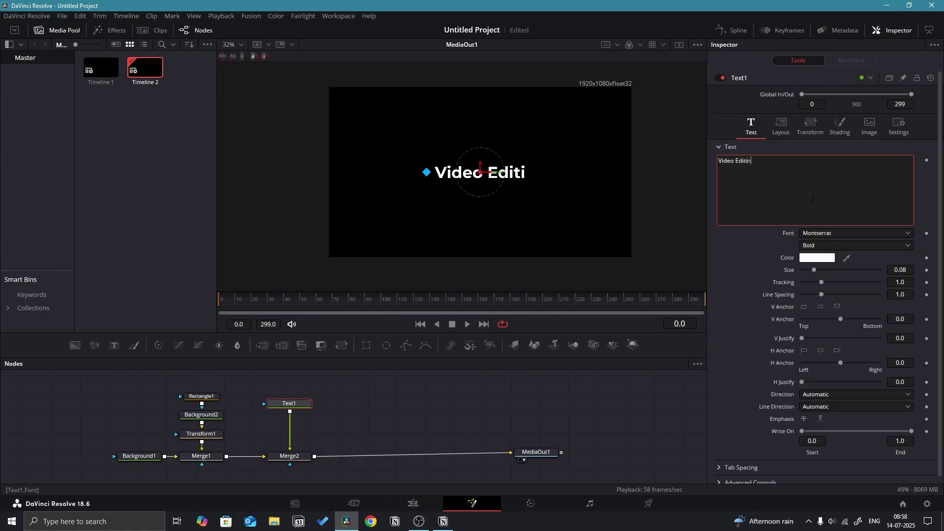
{"action": "left_click", "coordinate": [565, 390]}
{"action": "left_click_drag", "start_coordinate": [908, 268], "coordinate": [889, 269]}
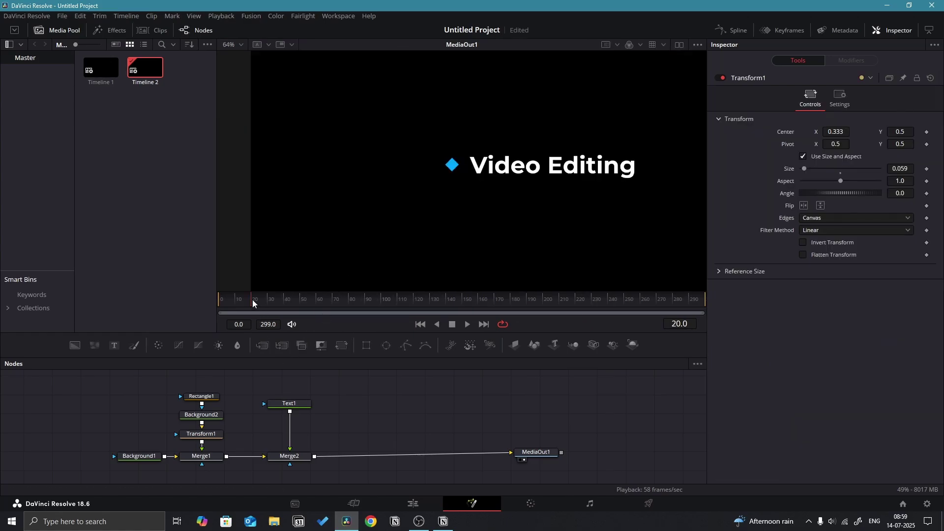
Step: Keyframe the diamond Transform's center, size and angle at frame 35, and at frame 0 set center Y 0.388, size 0.035 and angle -270
{"action": "left_click_drag", "start_coordinate": [252, 300], "coordinate": [275, 299]}
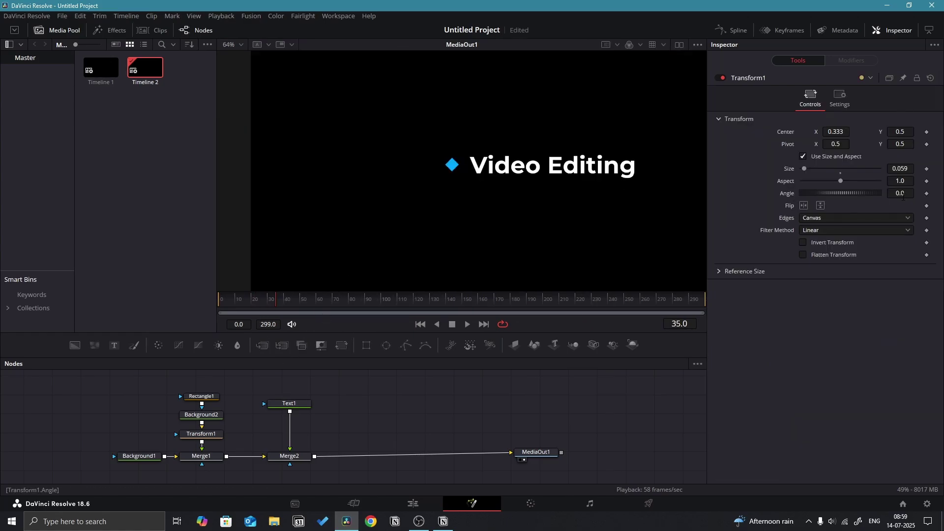
{"action": "left_click", "coordinate": [927, 169]}
{"action": "left_click", "coordinate": [224, 301]}
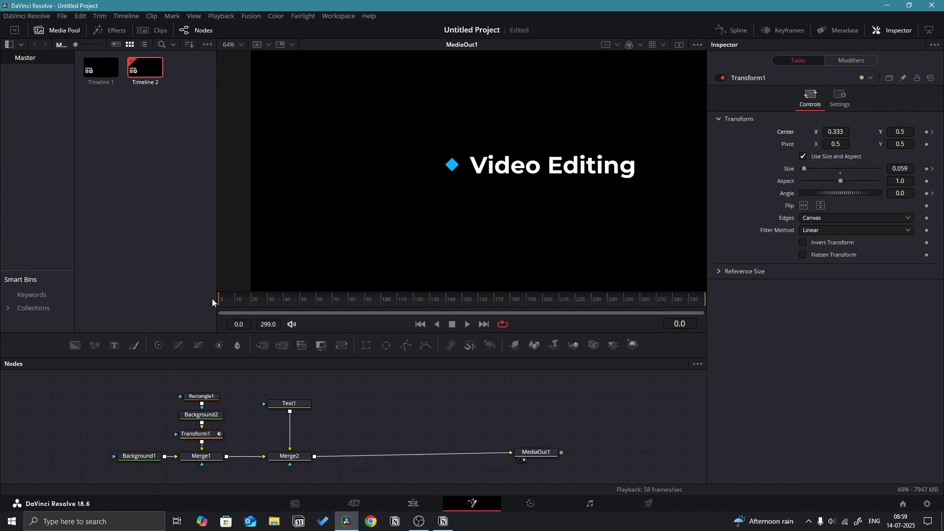
{"action": "left_click_drag", "start_coordinate": [899, 132], "coordinate": [857, 131]}
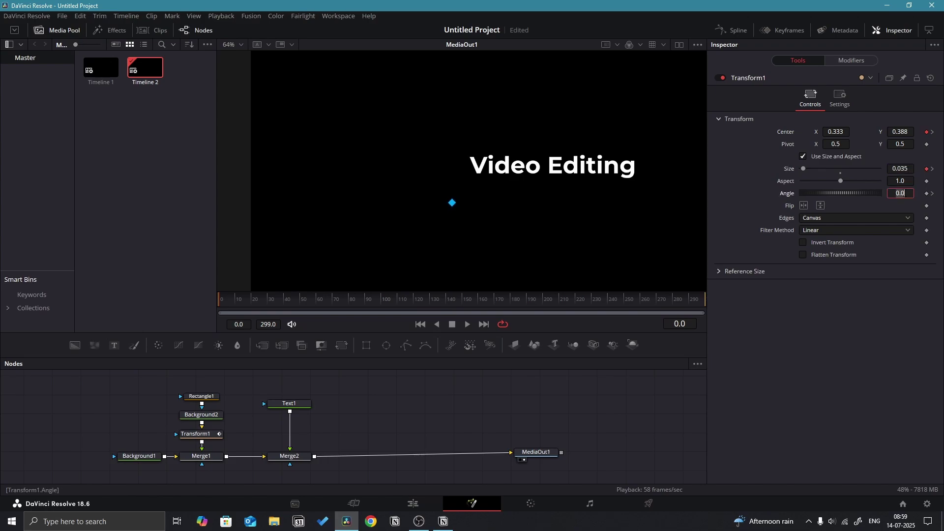
{"action": "left_click", "coordinate": [905, 195]}
{"action": "type", "text": "-270"}
{"action": "key", "text": "Tab"}
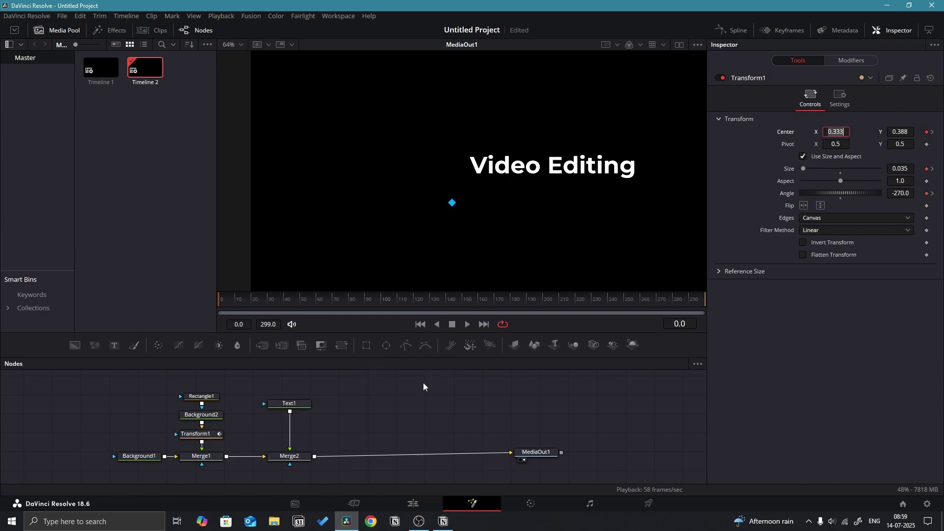
{"action": "left_click", "coordinate": [415, 391]}
{"action": "key", "text": "space"}
Step: Keyframe the diamond mask's level at 0 on frame 0 and at 1.0 on frame 35
{"action": "left_click_drag", "start_coordinate": [226, 301], "coordinate": [217, 301]}
{"action": "left_click", "coordinate": [205, 395]}
{"action": "left_click_drag", "start_coordinate": [879, 133], "coordinate": [801, 133]}
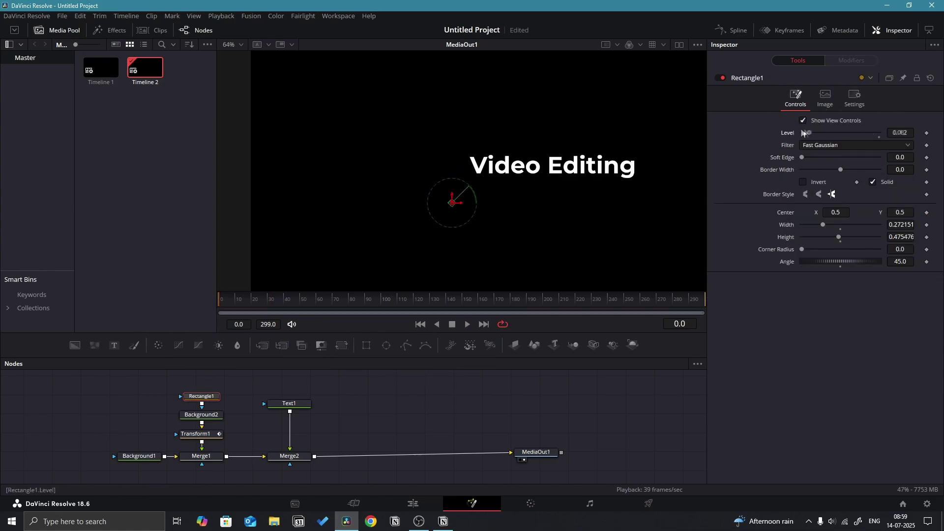
{"action": "left_click", "coordinate": [927, 133]}
{"action": "left_click_drag", "start_coordinate": [267, 300], "coordinate": [276, 299]}
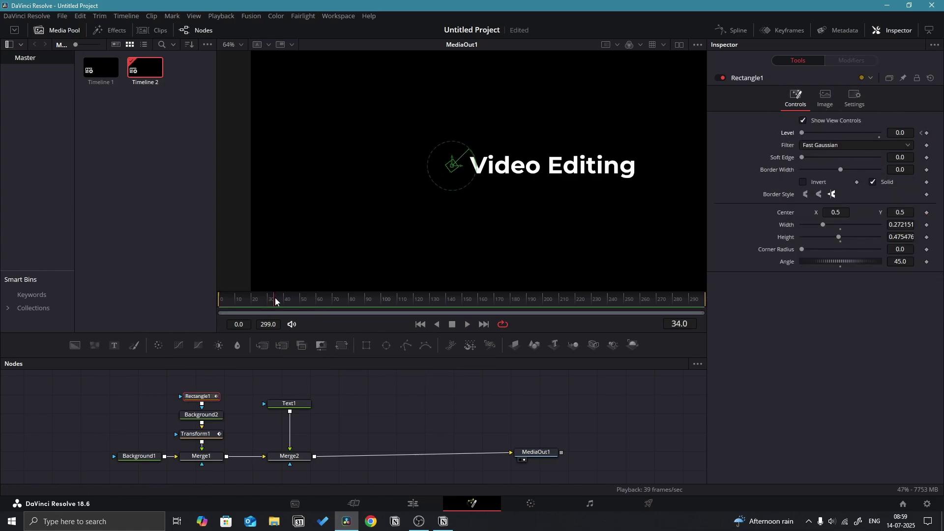
{"action": "double_click", "coordinate": [802, 133]}
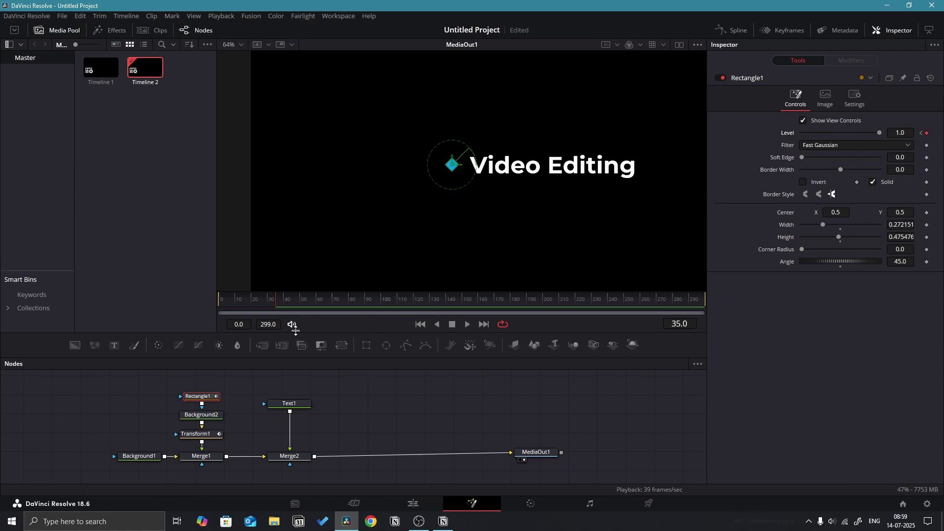
Step: Mask the text with a rectangle about 0.288 wide and 0.072 high, with corner radius 1.0 and soft edge about 0.0104
{"action": "left_click_drag", "start_coordinate": [363, 416], "coordinate": [331, 422]}
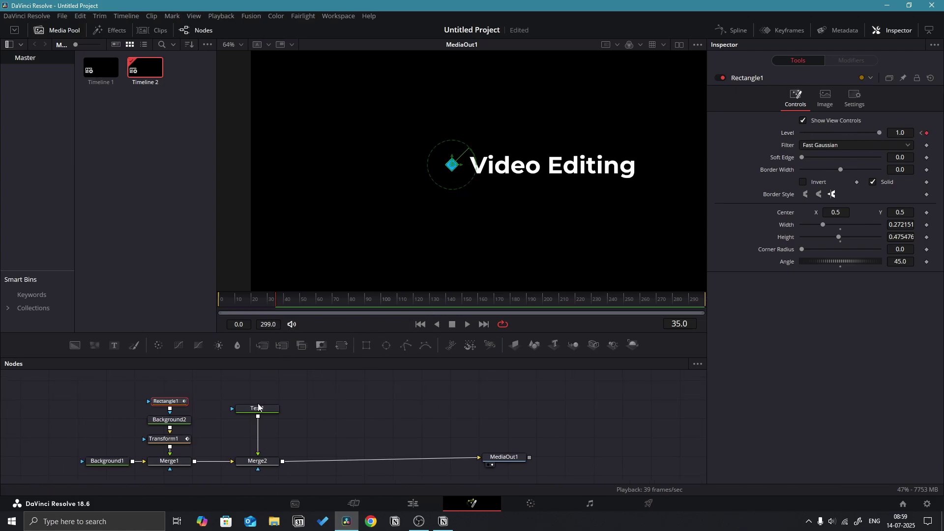
{"action": "left_click", "coordinate": [257, 407]}
{"action": "left_click", "coordinate": [367, 345]}
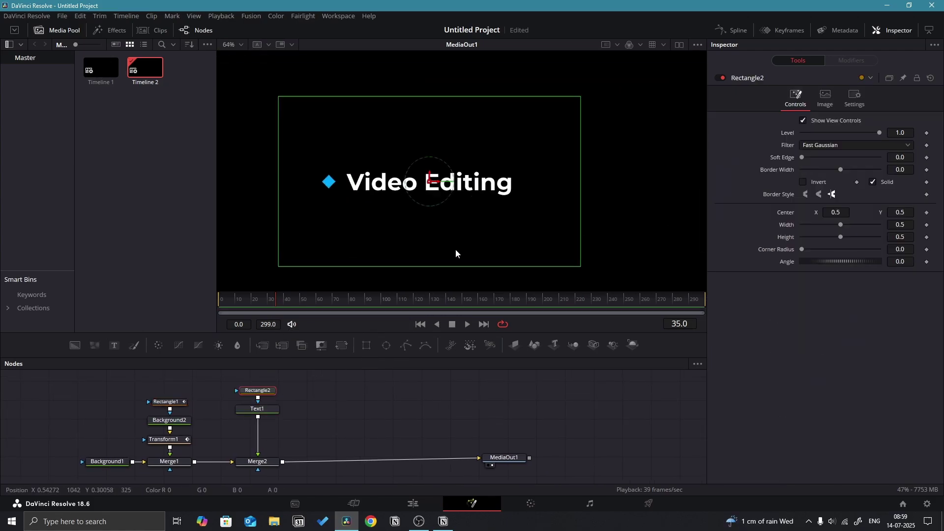
{"action": "left_click_drag", "start_coordinate": [460, 96], "coordinate": [448, 170]}
{"action": "left_click_drag", "start_coordinate": [581, 183], "coordinate": [517, 184]}
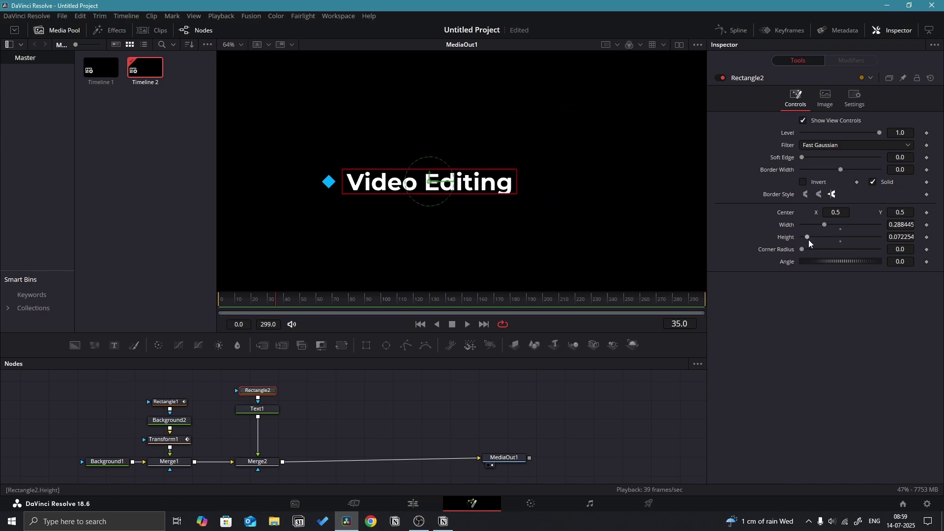
{"action": "left_click_drag", "start_coordinate": [814, 252], "coordinate": [883, 249]}
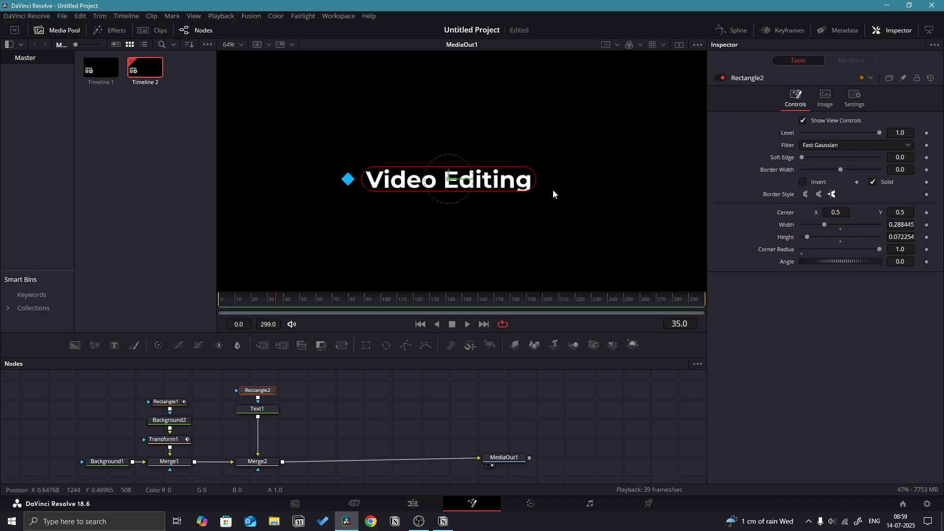
{"action": "mouse_move", "coordinate": [470, 180]}
{"action": "left_mouse_down"}
{"action": "mouse_move", "coordinate": [305, 185]}
{"action": "mouse_move", "coordinate": [476, 196]}
{"action": "left_mouse_up"}
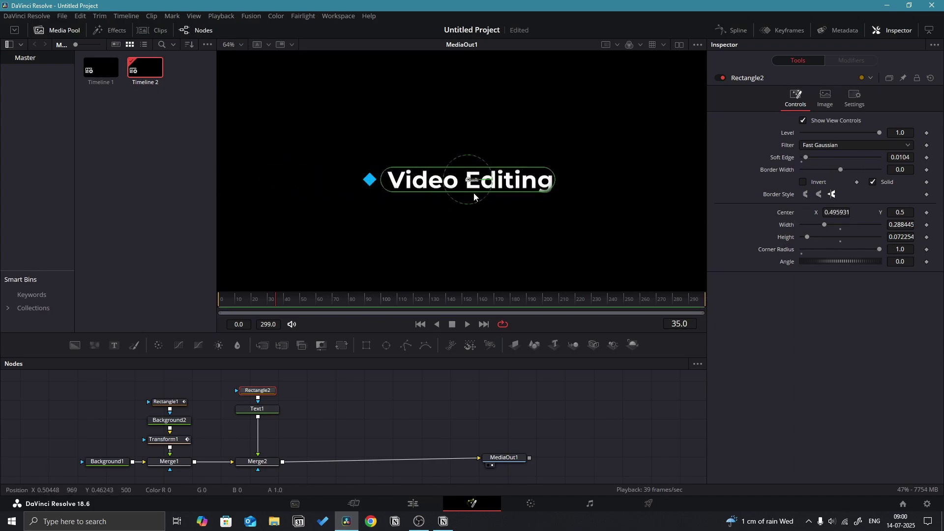
Step: Keyframe the text mask's center X at about 0.192 on frame 20 and about 0.5 on frame 50
{"action": "left_click", "coordinate": [252, 302]}
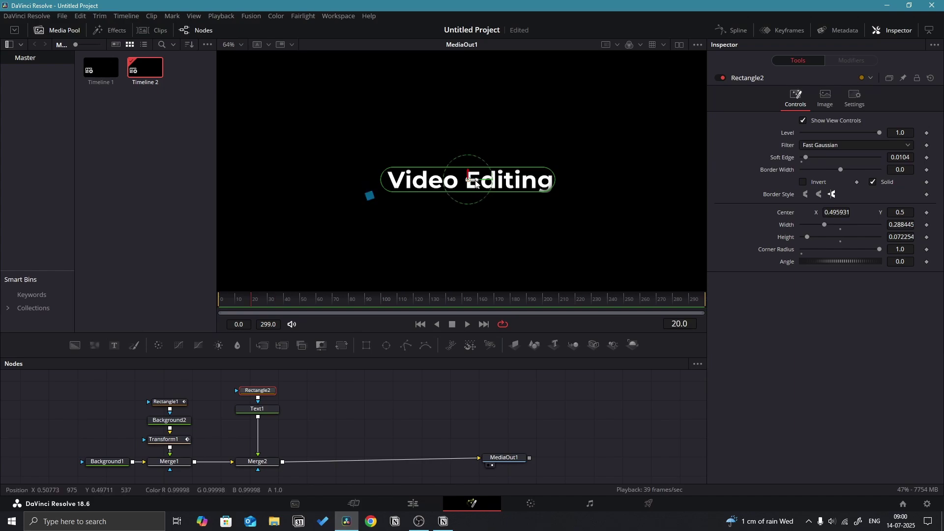
{"action": "left_click_drag", "start_coordinate": [470, 181], "coordinate": [285, 185]}
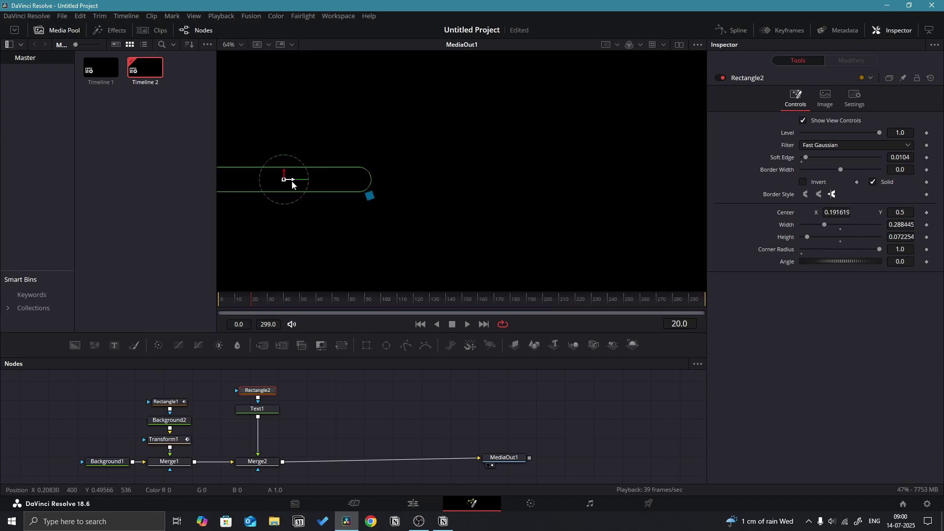
{"action": "left_click", "coordinate": [927, 212]}
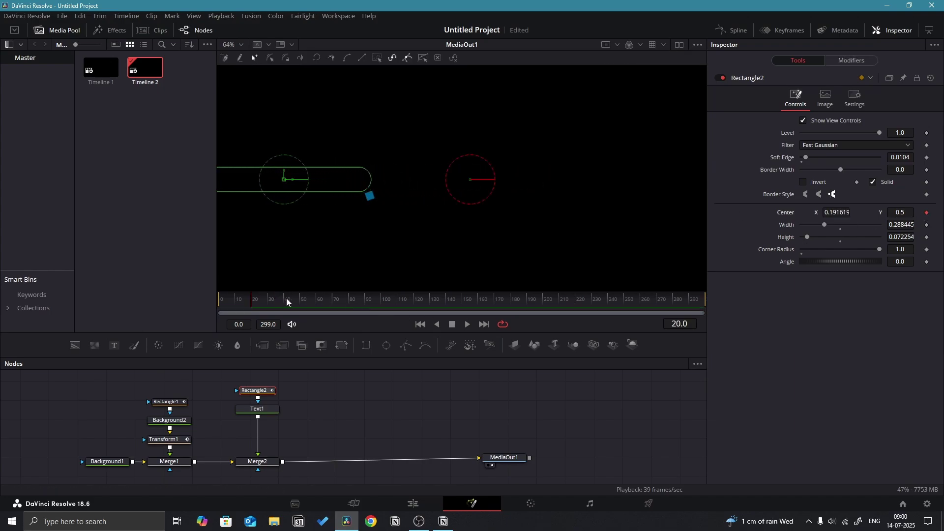
{"action": "left_click", "coordinate": [300, 301]}
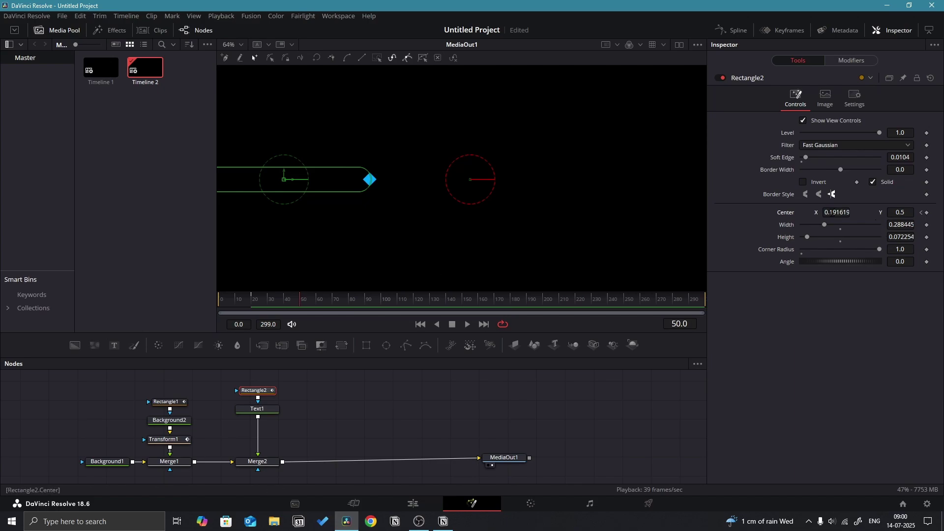
{"action": "left_click_drag", "start_coordinate": [836, 212], "coordinate": [903, 212]}
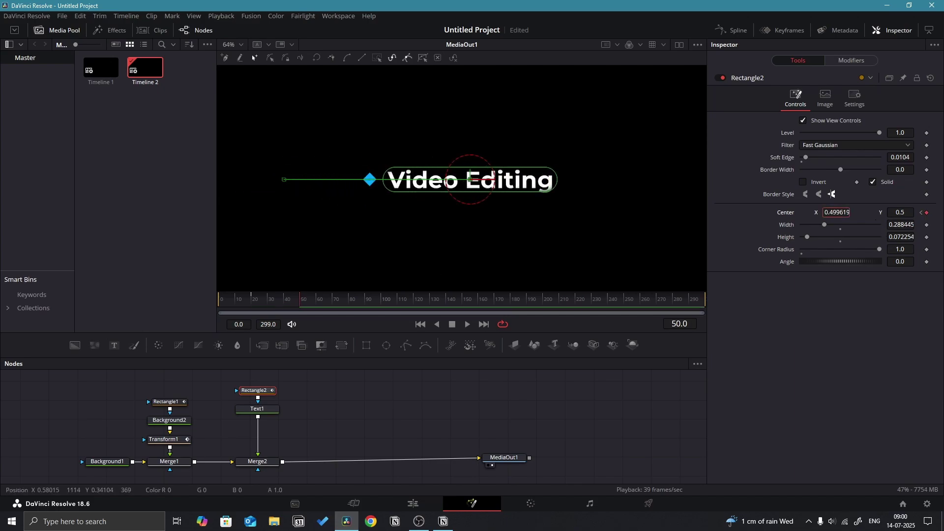
Step: Enable motion blur on the text mask with quality 5 and shutter angle 360, and on the diamond's Transform node
{"action": "left_click", "coordinate": [856, 102]}
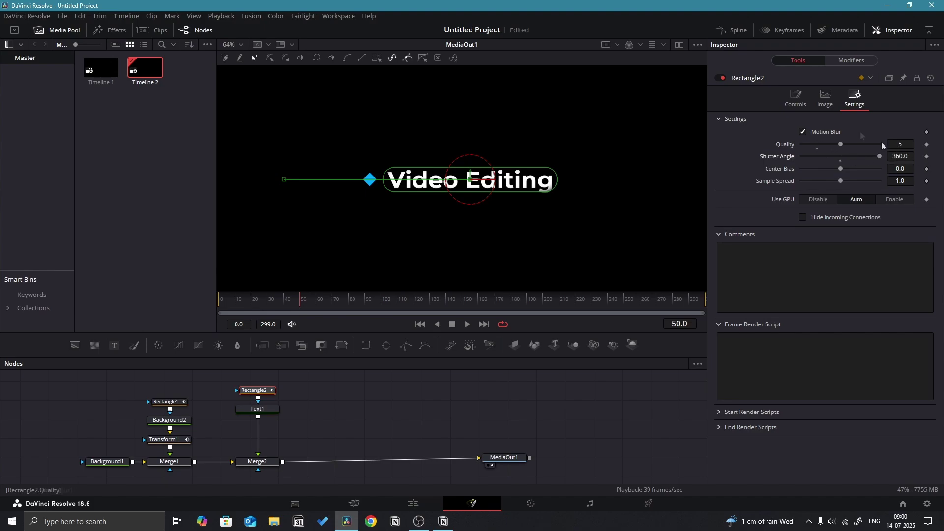
{"action": "left_click", "coordinate": [795, 99]}
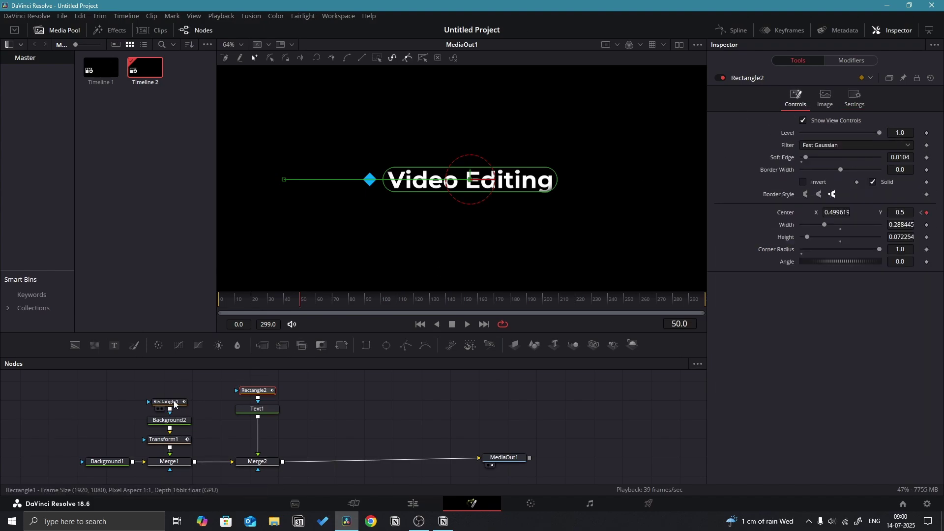
{"action": "left_click", "coordinate": [164, 439]}
{"action": "left_click", "coordinate": [840, 98]}
{"action": "left_click", "coordinate": [803, 223]}
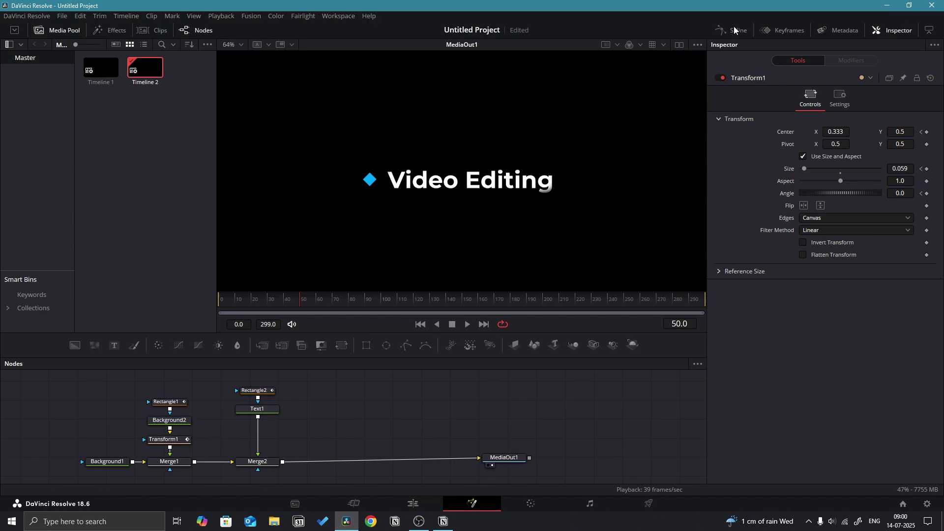
Step: Display the Rectangle1, Transform1 and Rectangle2 animation curves in the Spline editor and apply an ease to their keyframes
{"action": "left_click", "coordinate": [731, 30]}
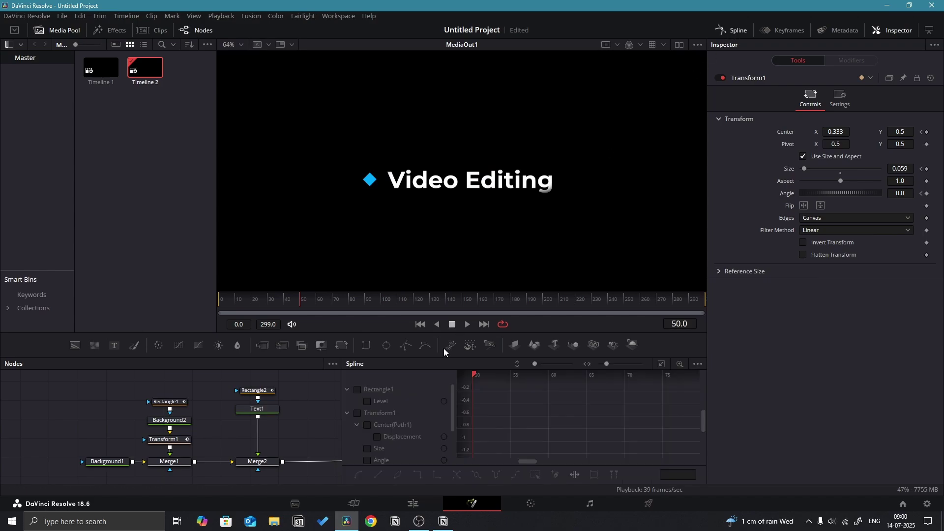
{"action": "left_click", "coordinate": [357, 390]}
{"action": "left_click", "coordinate": [358, 413]}
{"action": "scroll", "coordinate": [369, 428], "scroll_direction": "down", "scroll_amount": 2}
{"action": "left_click", "coordinate": [359, 425]}
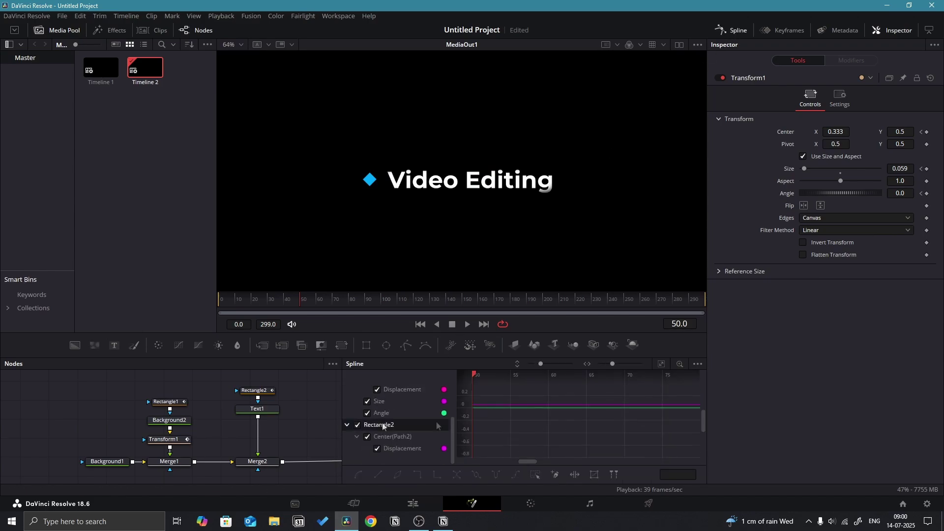
{"action": "left_click", "coordinate": [663, 367]}
{"action": "right_click", "coordinate": [609, 422]}
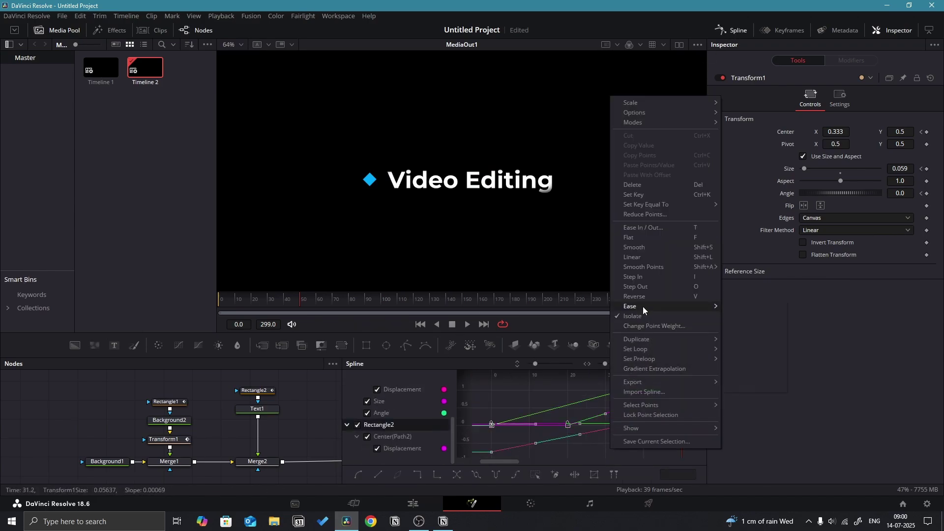
{"action": "mouse_move", "coordinate": [698, 306]}
{"action": "left_click", "coordinate": [738, 336]}
{"action": "left_click", "coordinate": [732, 30]}
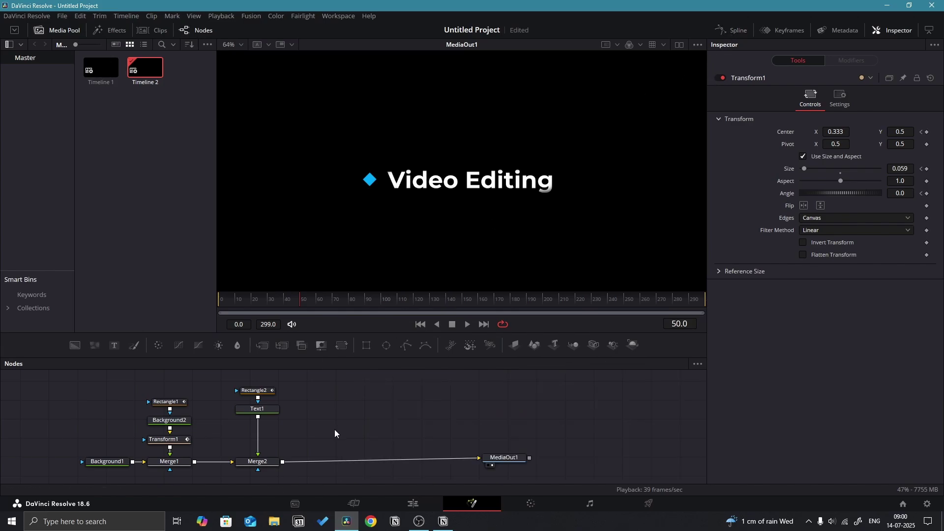
Step: Insert a Glow node between the diamond's Transform and its Merge, with glow size about 19.6
{"action": "left_click_drag", "start_coordinate": [191, 392], "coordinate": [162, 440]}
{"action": "left_click_drag", "start_coordinate": [178, 439], "coordinate": [183, 409]}
{"action": "key", "text": "shift+space"}
{"action": "type", "text": "glow"}
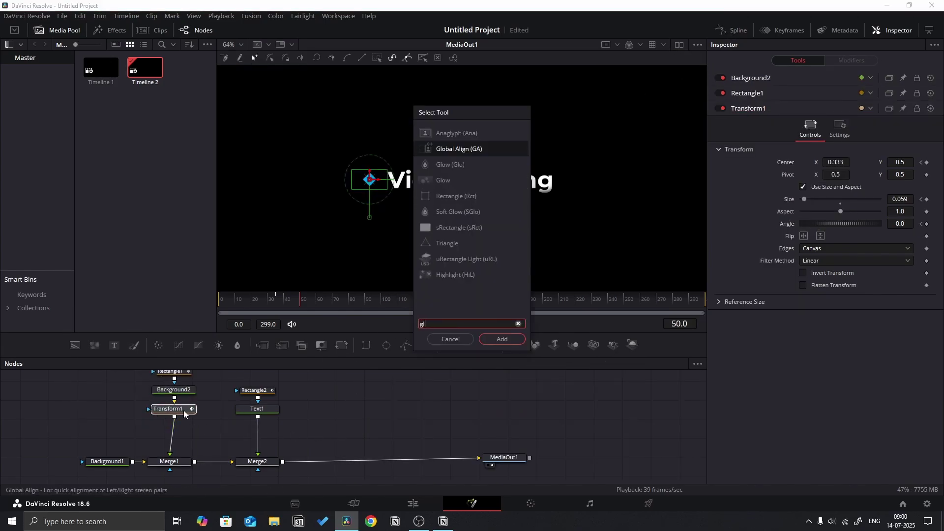
{"action": "key", "text": "Return"}
{"action": "left_click_drag", "start_coordinate": [184, 414], "coordinate": [172, 442]}
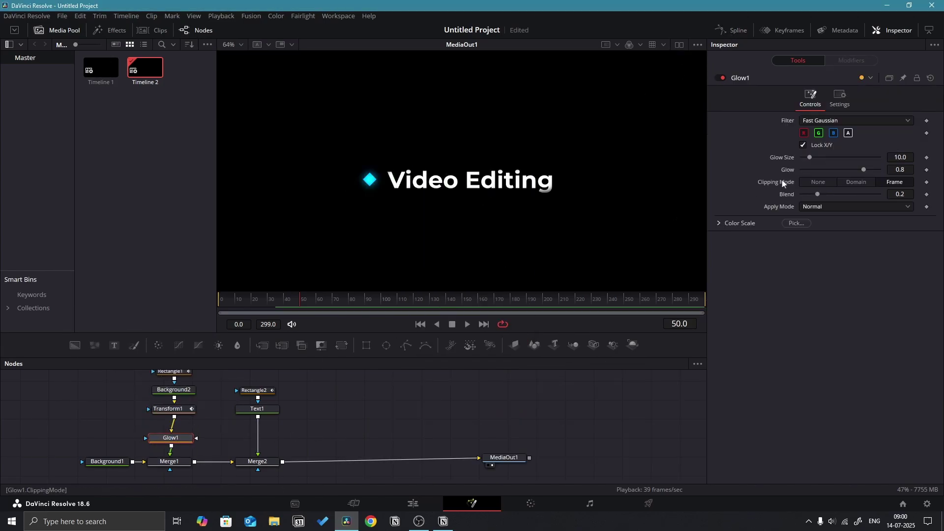
{"action": "left_click_drag", "start_coordinate": [810, 157], "coordinate": [817, 158]}
Step: Play back the diamond title animation from frame 0 to review it
{"action": "scroll", "coordinate": [523, 184], "scroll_direction": "down", "scroll_amount": 3}
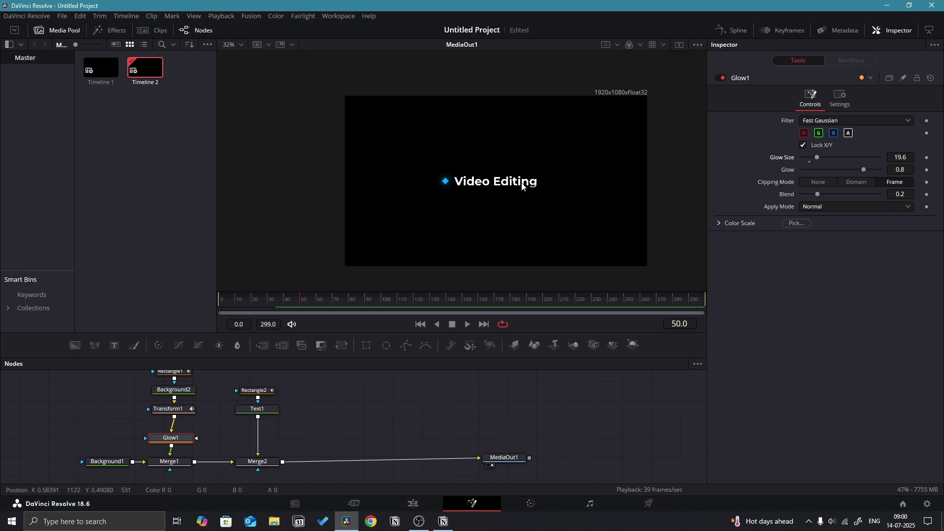
{"action": "left_click_drag", "start_coordinate": [522, 185], "coordinate": [453, 191]}
{"action": "left_click", "coordinate": [220, 298]}
{"action": "key", "text": "space"}
{"action": "left_click_drag", "start_coordinate": [229, 298], "coordinate": [209, 301]}
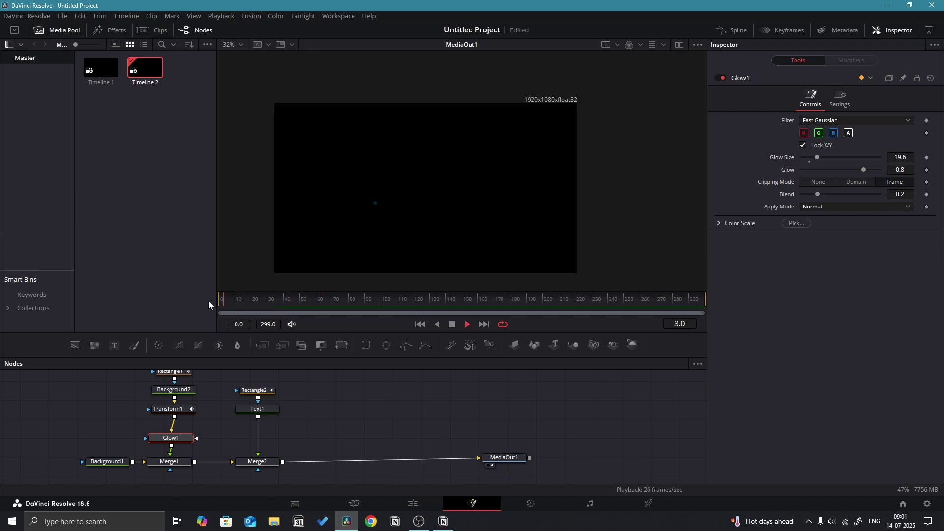
{"action": "left_click", "coordinate": [219, 300]}
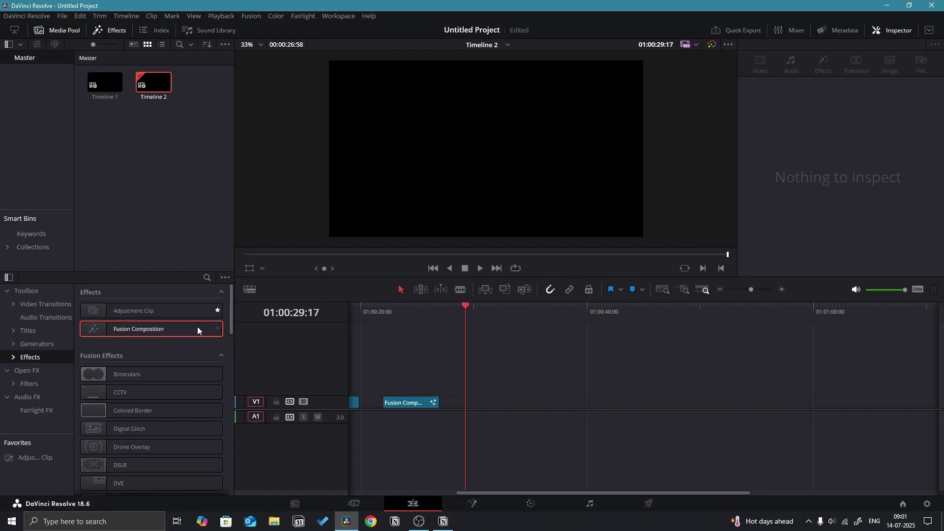
Step: Add a new Fusion Composition to track V1 at 01:00:29:17 and open it in the Fusion page
{"action": "left_click_drag", "start_coordinate": [196, 326], "coordinate": [473, 403]}
{"action": "right_click", "coordinate": [489, 405]}
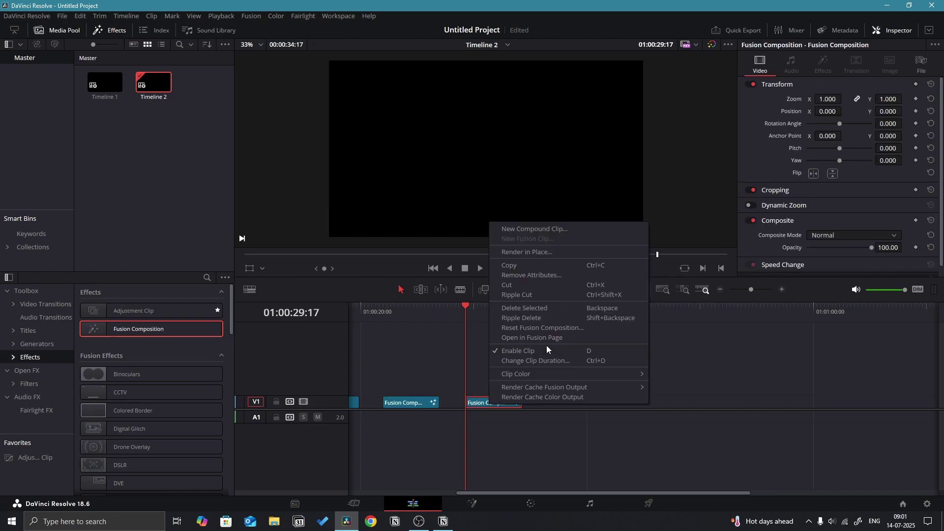
{"action": "left_click", "coordinate": [547, 338]}
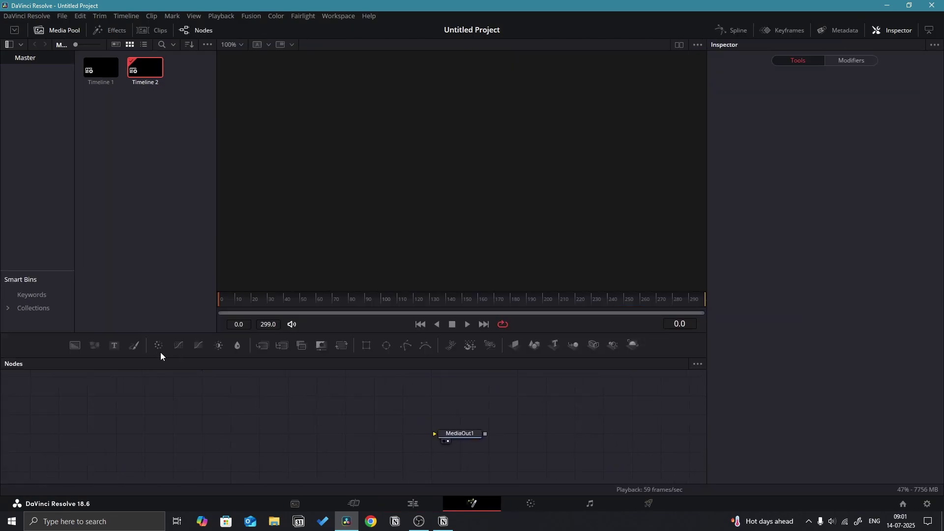
Step: Add a Background node feeding MediaOut1 and merge a Text+ node over it
{"action": "left_click_drag", "start_coordinate": [75, 345], "coordinate": [441, 434]}
{"action": "left_click_drag", "start_coordinate": [461, 434], "coordinate": [549, 448]}
{"action": "left_click", "coordinate": [164, 442]}
{"action": "left_click_drag", "start_coordinate": [114, 345], "coordinate": [234, 397]}
{"action": "left_click_drag", "start_coordinate": [257, 396], "coordinate": [189, 442]}
Step: Enter "Editing" as the Text1 text and set its font to Montserrat Bold
{"action": "left_click", "coordinate": [233, 396]}
{"action": "left_click", "coordinate": [765, 206]}
{"action": "type", "text": "E"}
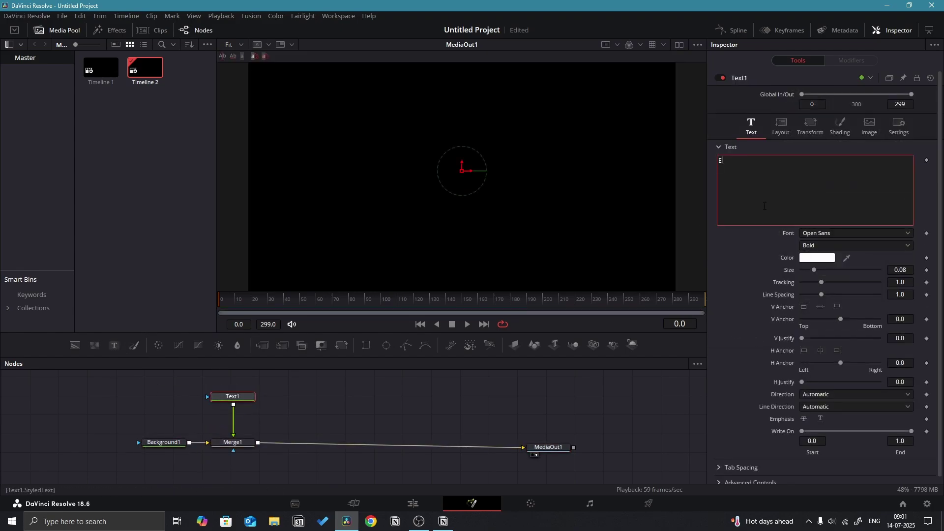
{"action": "type", "text": "diting"}
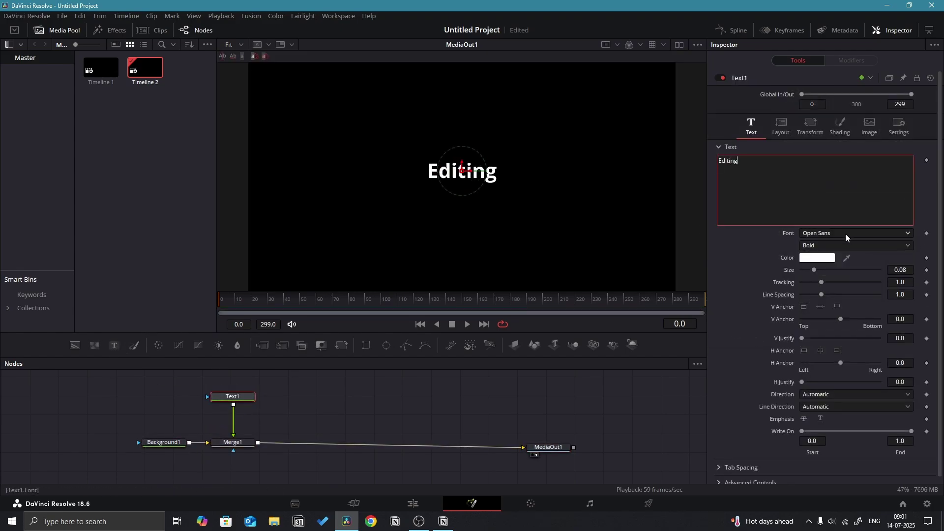
{"action": "left_click", "coordinate": [847, 233]}
Step: Merge a second Background between Background1 and Merge1, and color it light blue #00aaff
{"action": "left_click_drag", "start_coordinate": [75, 345], "coordinate": [156, 376]}
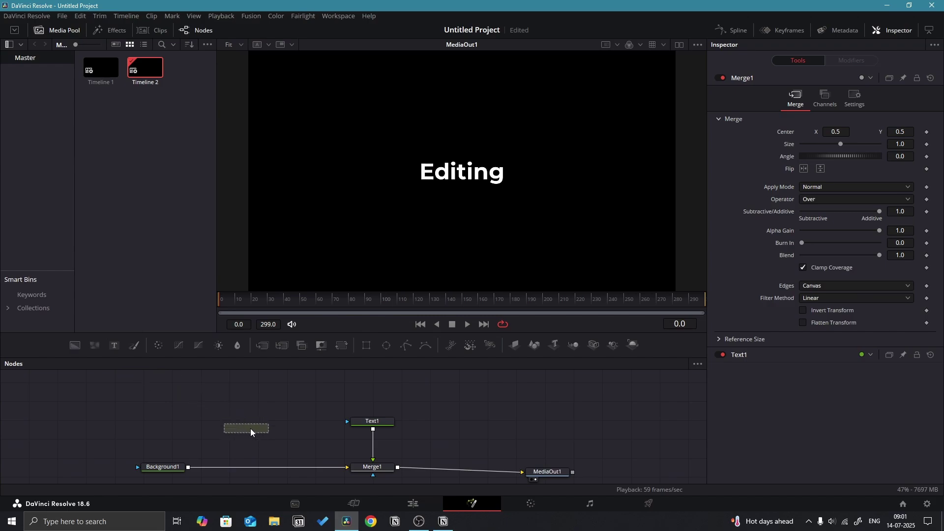
{"action": "left_click_drag", "start_coordinate": [251, 432], "coordinate": [189, 467]}
{"action": "left_click", "coordinate": [247, 423]}
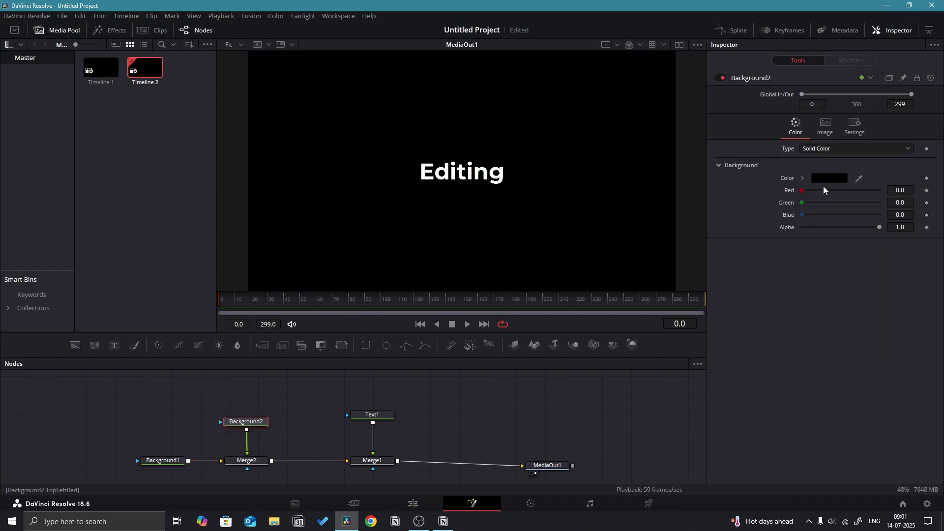
{"action": "left_click", "coordinate": [829, 178]}
{"action": "left_click", "coordinate": [411, 209]}
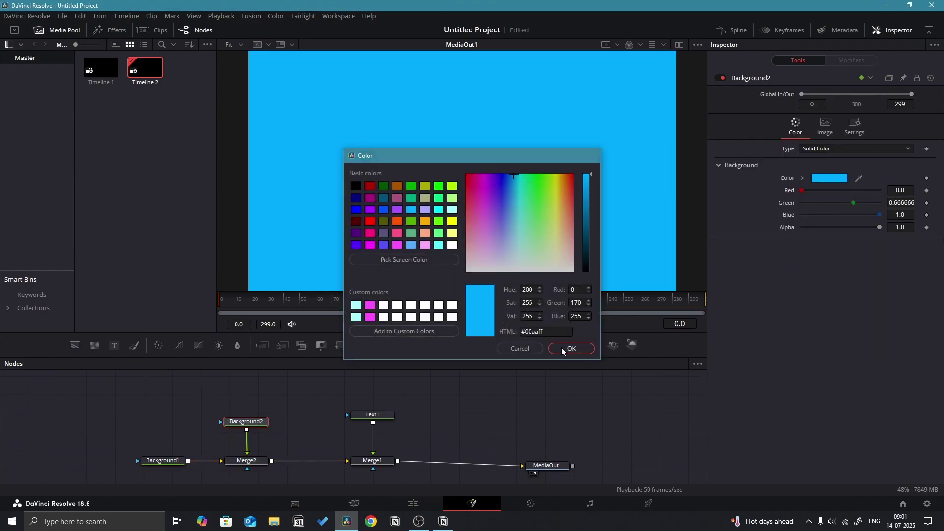
{"action": "left_click", "coordinate": [571, 348]}
Step: Mask Background2 with a rectangle about 0.207 wide and 0.075 high around the text
{"action": "left_click", "coordinate": [365, 345]}
{"action": "scroll", "coordinate": [461, 139], "scroll_direction": "up", "scroll_amount": 1}
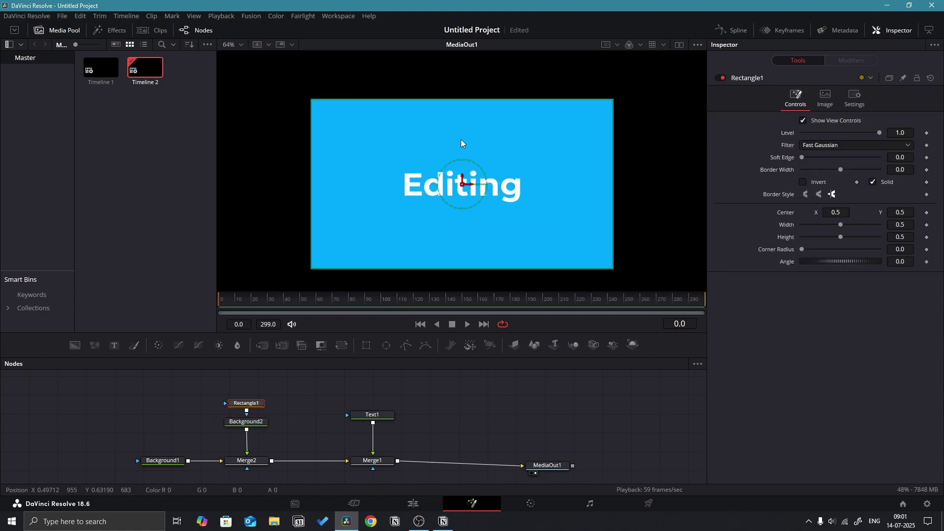
{"action": "left_click_drag", "start_coordinate": [492, 101], "coordinate": [486, 172]}
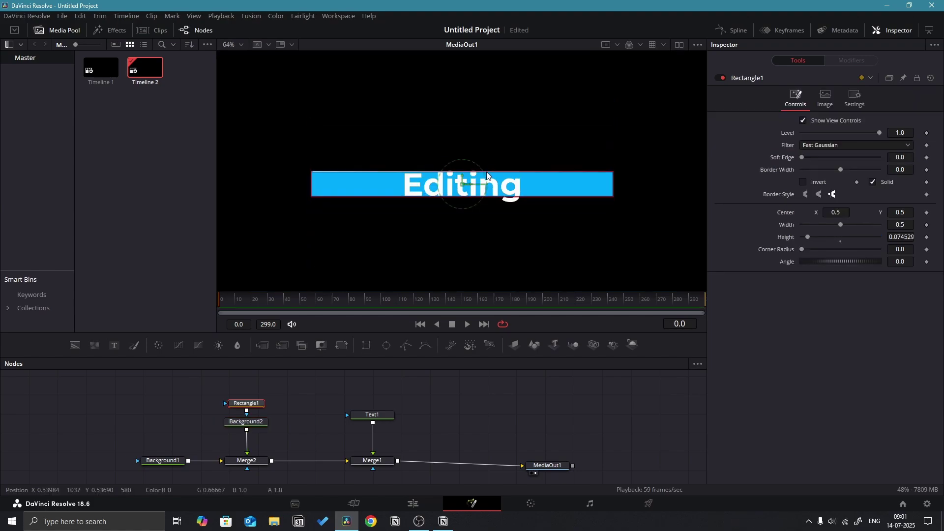
{"action": "left_click_drag", "start_coordinate": [615, 186], "coordinate": [527, 186]}
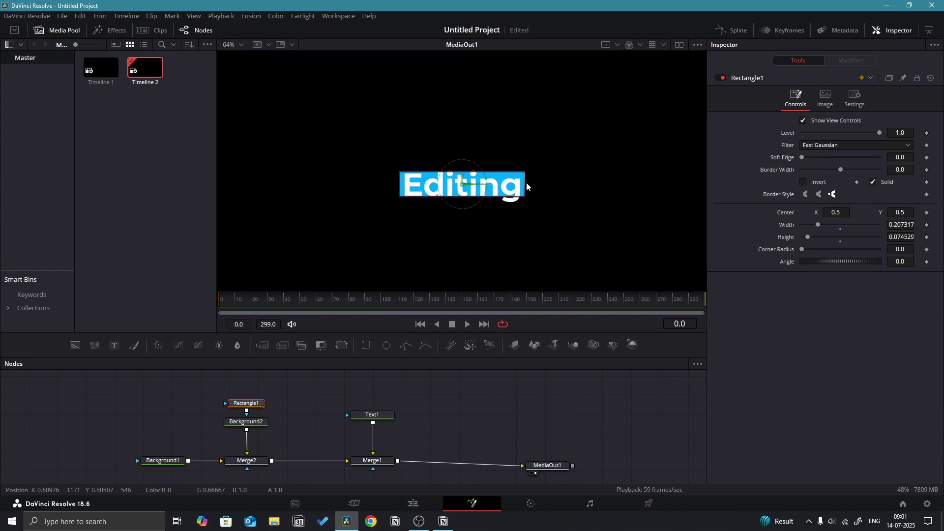
Step: Keyframe Text1's layout center and its shading opacity at frame 20
{"action": "left_click", "coordinate": [456, 414]}
{"action": "scroll", "coordinate": [470, 197], "scroll_direction": "down", "scroll_amount": 1}
{"action": "left_click", "coordinate": [374, 414]}
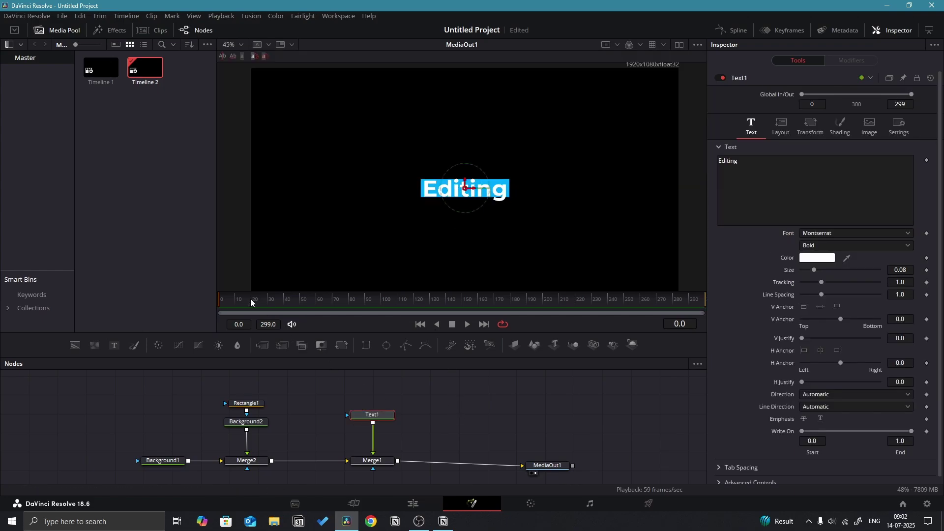
{"action": "left_click_drag", "start_coordinate": [250, 300], "coordinate": [252, 300]}
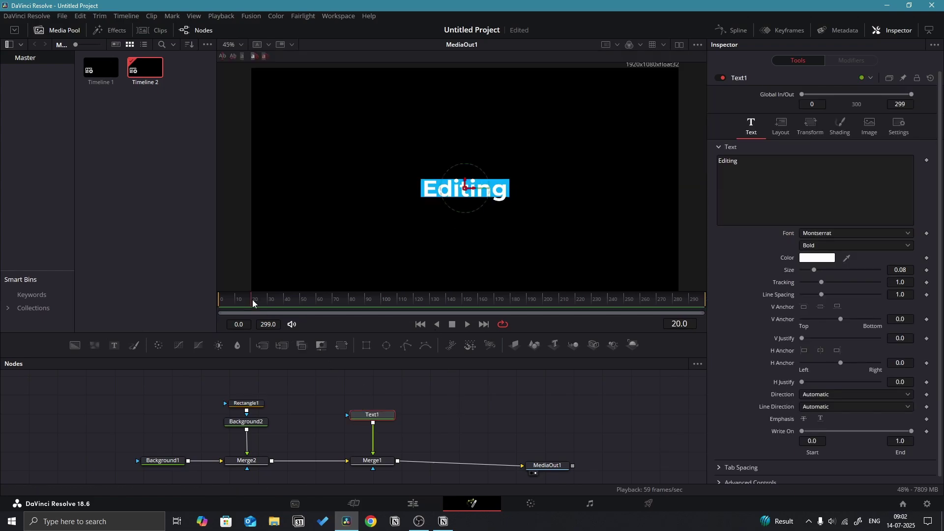
{"action": "left_click", "coordinate": [780, 127]}
{"action": "left_click", "coordinate": [844, 133]}
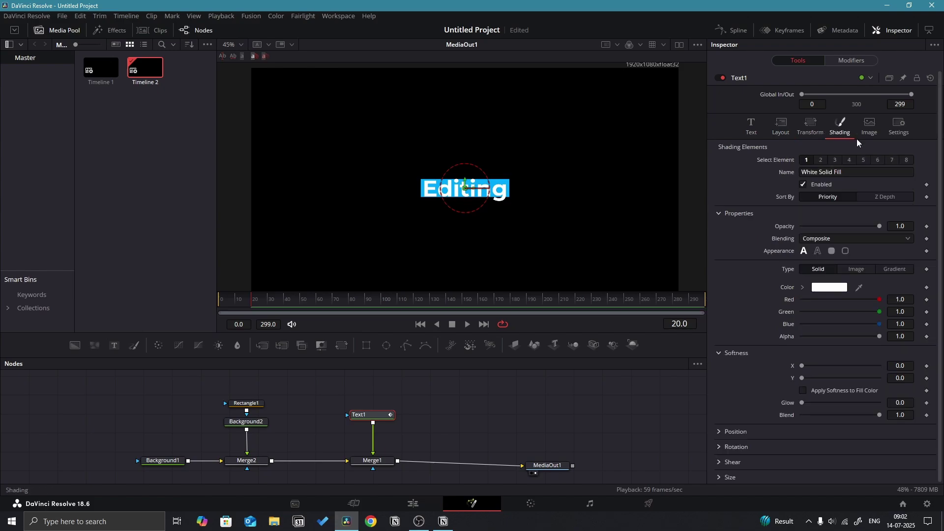
{"action": "left_click", "coordinate": [927, 226]}
{"action": "left_click", "coordinate": [751, 125]}
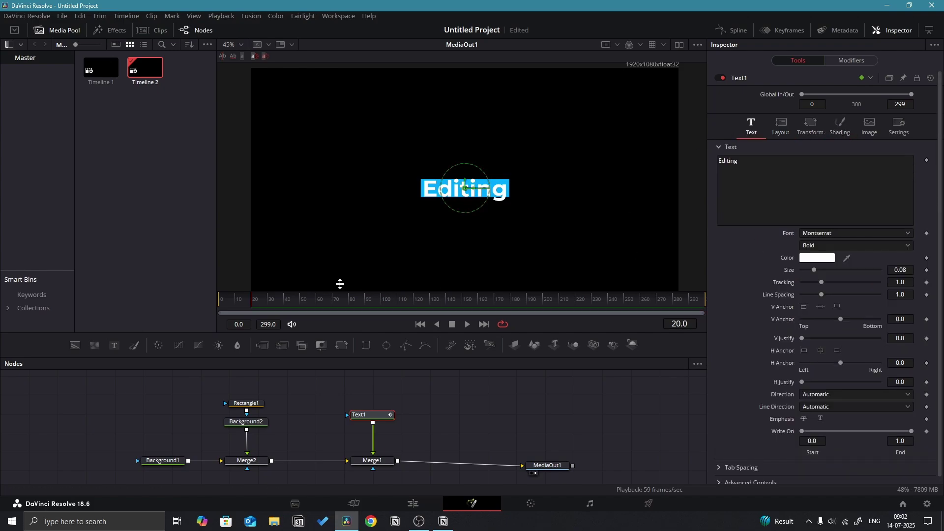
Step: At frame 0, lower the text's layout center beneath the blue bar and set its opacity to 0
{"action": "left_click", "coordinate": [786, 133]}
{"action": "mouse_move", "coordinate": [900, 172]}
{"action": "left_mouse_down"}
{"action": "mouse_move", "coordinate": [849, 172]}
{"action": "mouse_move", "coordinate": [878, 171]}
{"action": "left_mouse_up"}
{"action": "left_click", "coordinate": [840, 126]}
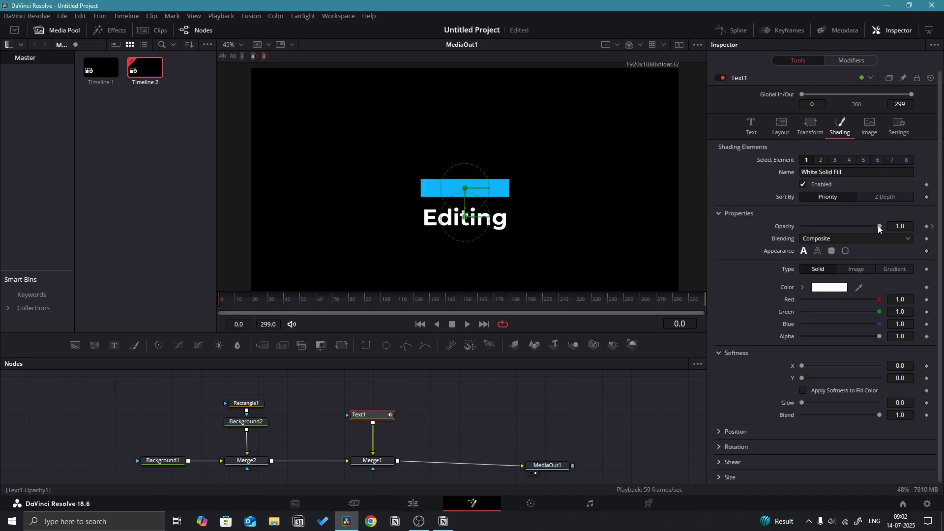
{"action": "left_click_drag", "start_coordinate": [879, 227], "coordinate": [739, 245]}
Step: Enable motion blur with raised quality on Text1 and play back the text reveal
{"action": "left_click", "coordinate": [899, 126]}
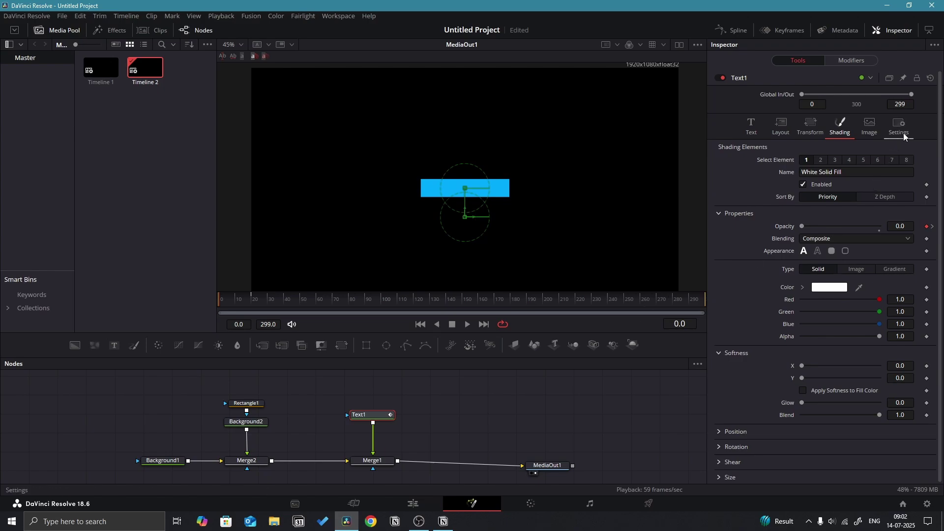
{"action": "left_click", "coordinate": [804, 191]}
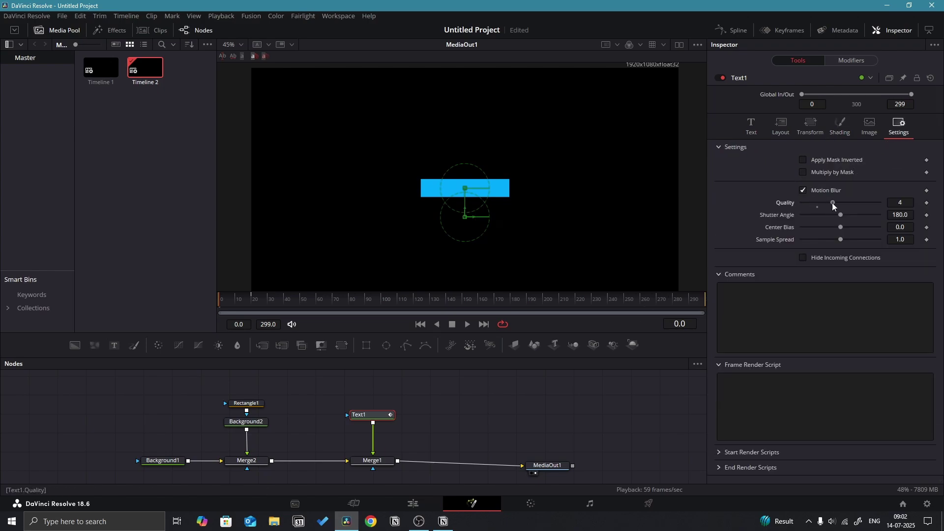
{"action": "left_click", "coordinate": [751, 125]}
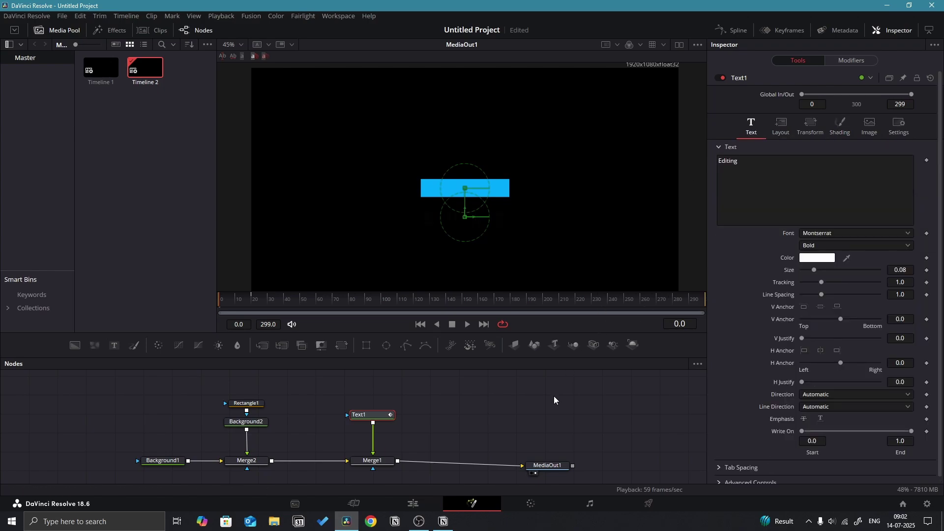
{"action": "left_click", "coordinate": [549, 407]}
{"action": "key", "text": "space"}
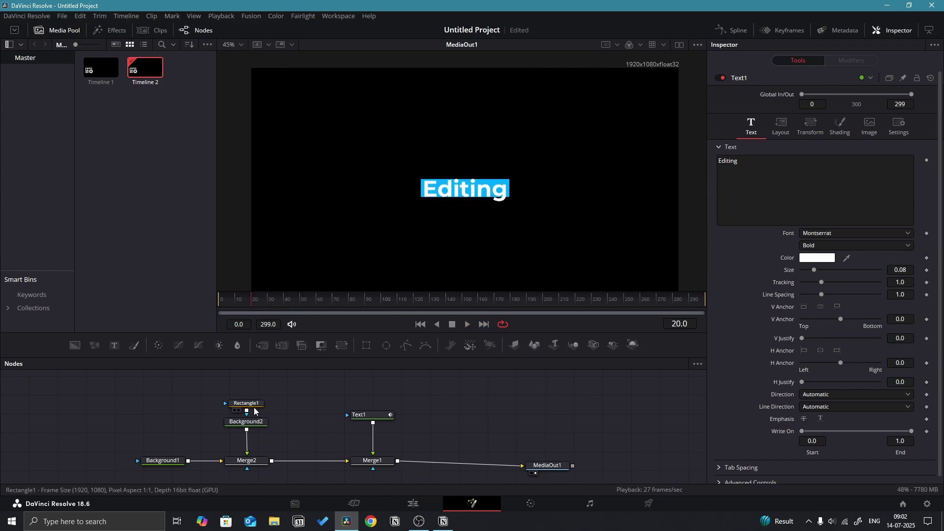
Step: Mask Merge2 with a rectangle and keyframe its center X at about 0.135 on frame 20 and about 0.392 on frame 35
{"action": "left_click", "coordinate": [248, 461]}
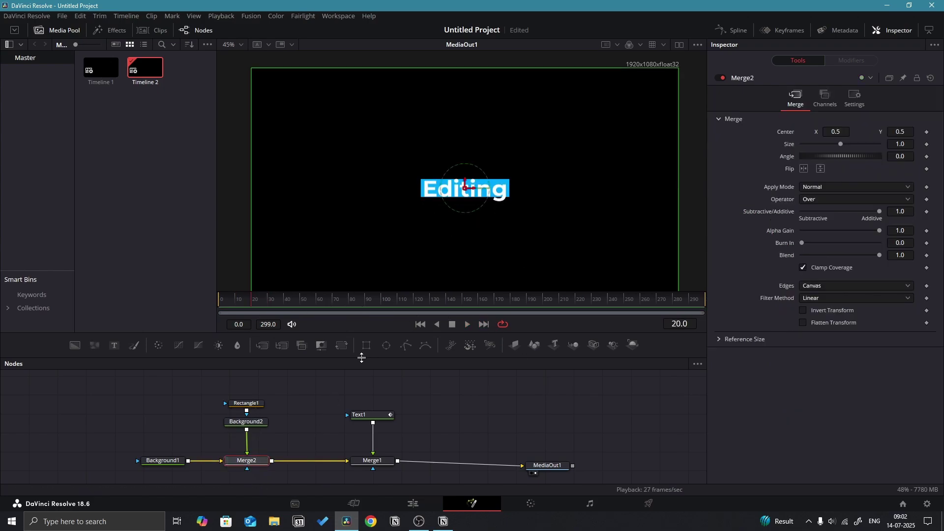
{"action": "left_click", "coordinate": [367, 345]}
{"action": "left_click_drag", "start_coordinate": [477, 193], "coordinate": [318, 193]}
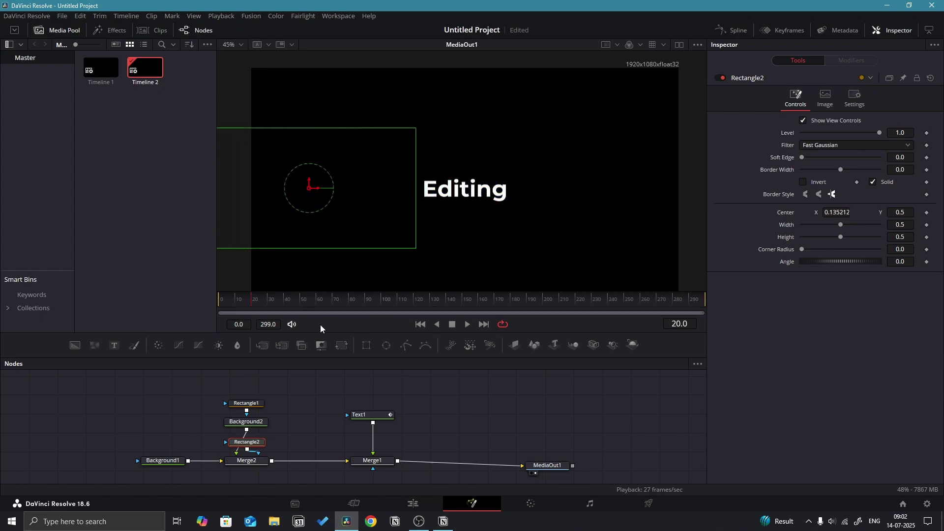
{"action": "left_click", "coordinate": [926, 213]}
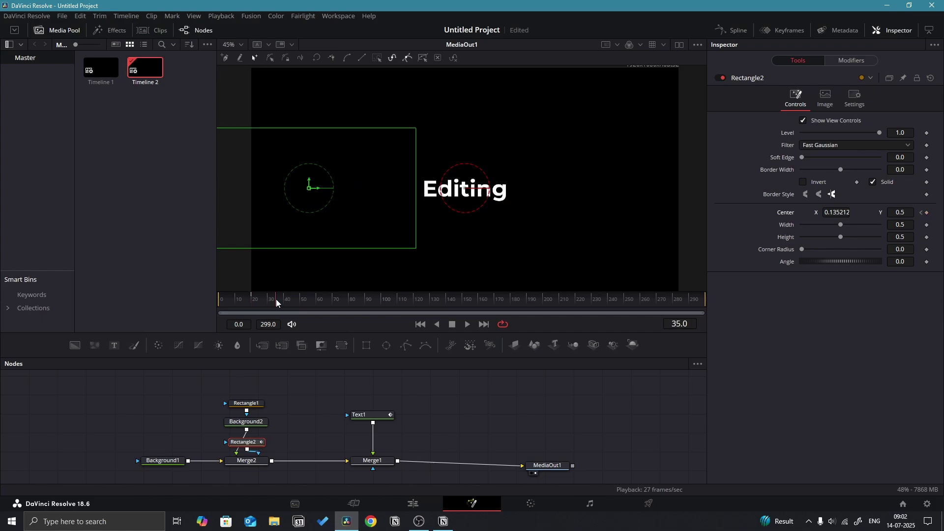
{"action": "left_click_drag", "start_coordinate": [843, 212], "coordinate": [884, 213]}
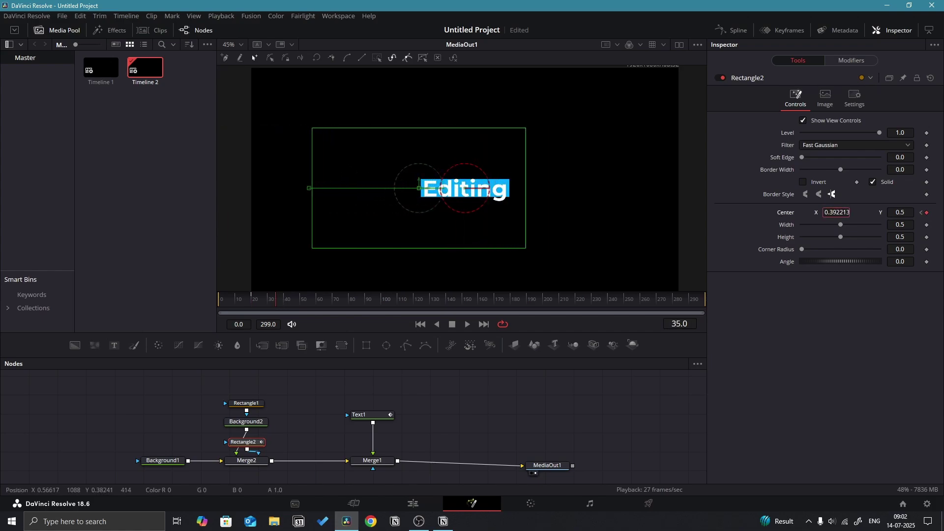
Step: Enable motion blur on Rectangle2 with quality 5 and a shutter angle of about 328
{"action": "left_click", "coordinate": [856, 101]}
{"action": "left_click", "coordinate": [802, 132]}
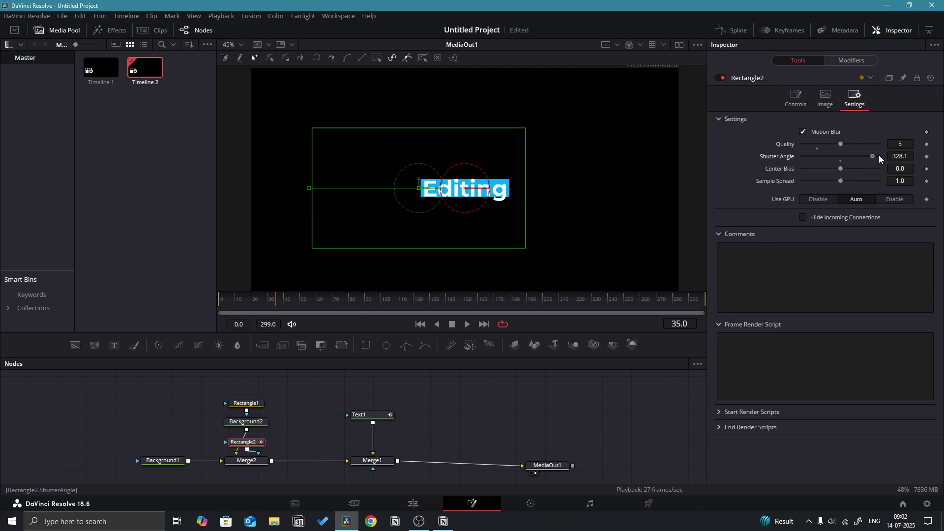
{"action": "left_click", "coordinate": [795, 99]}
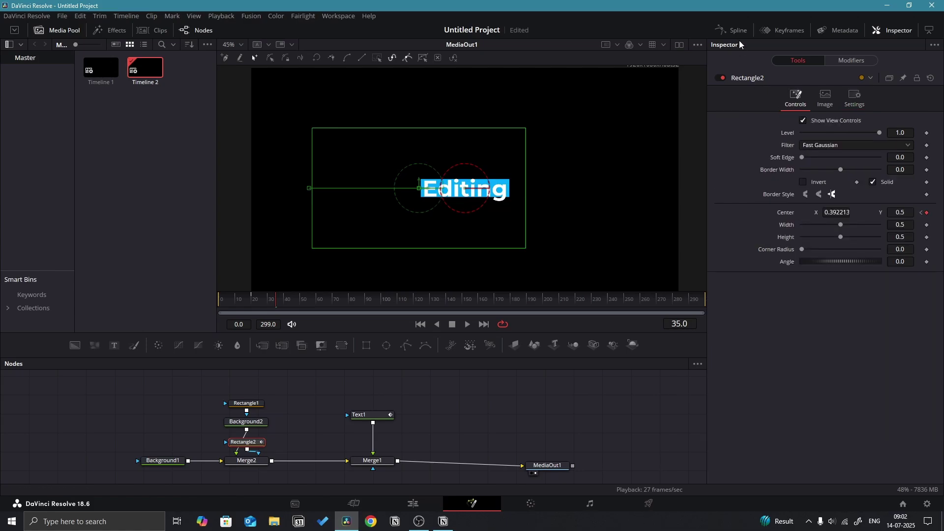
Step: Display the Rectangle2 and Text1 curves in the Spline editor and ease all keyframes into their end values
{"action": "left_click", "coordinate": [731, 30]}
{"action": "left_click", "coordinate": [358, 390]}
{"action": "left_click", "coordinate": [357, 425]}
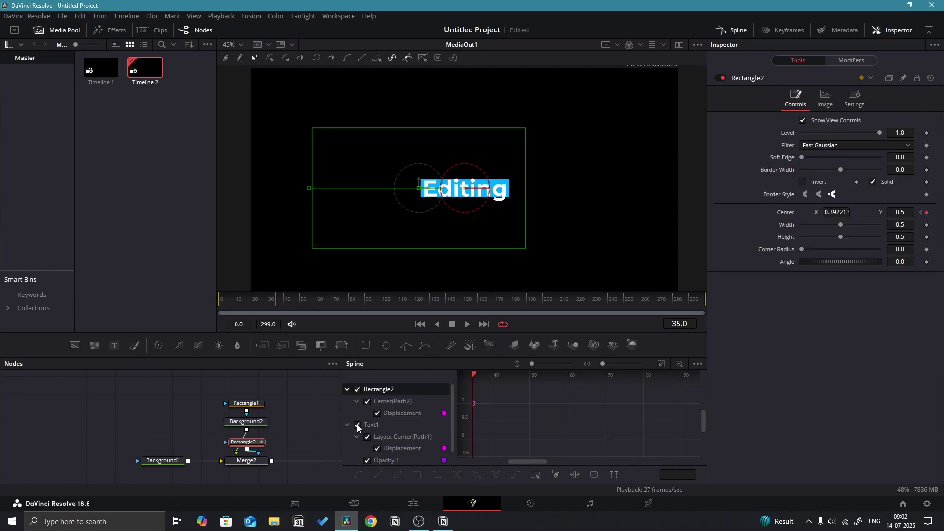
{"action": "scroll", "coordinate": [371, 432], "scroll_direction": "down", "scroll_amount": 1}
{"action": "left_click", "coordinate": [664, 365]}
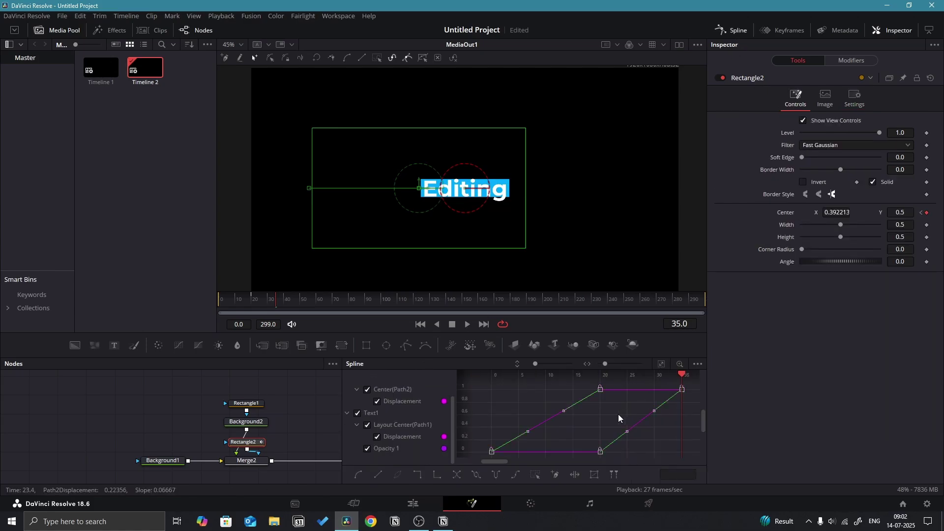
{"action": "right_click", "coordinate": [621, 415]}
{"action": "mouse_move", "coordinate": [678, 271]}
{"action": "left_click", "coordinate": [780, 301]}
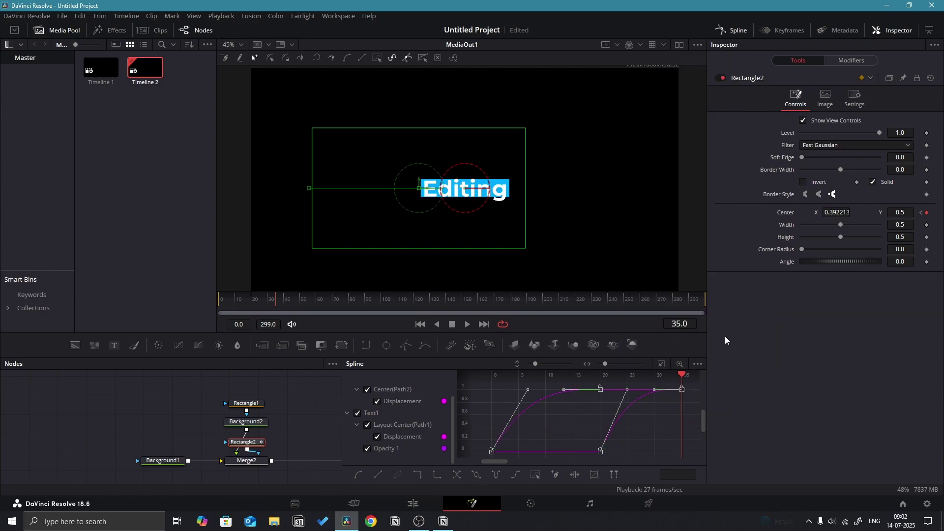
Step: Close the Spline editor and play back the bar and text animation from frame 0 to review it
{"action": "left_click", "coordinate": [732, 30]}
{"action": "left_click", "coordinate": [496, 395]}
{"action": "left_click", "coordinate": [219, 299]}
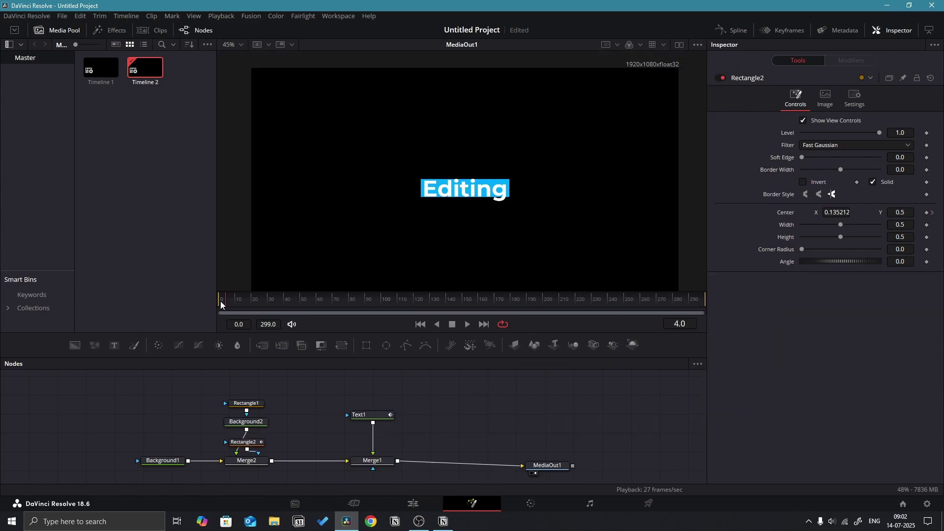
{"action": "key", "text": "space"}
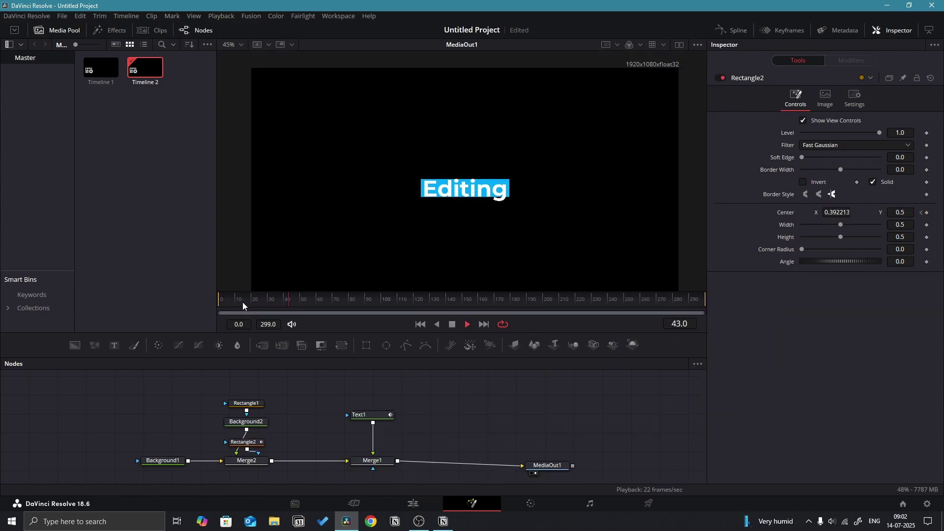